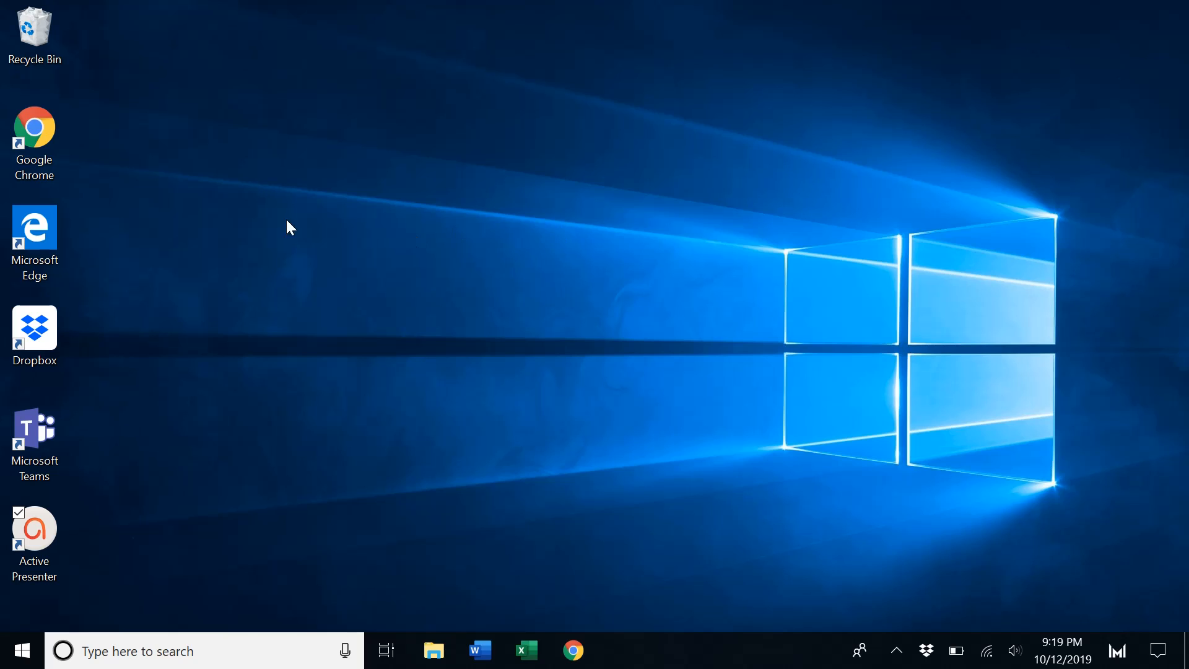
Open Google Chrome and search Google for "r cran"
{"action": "double_click", "coordinate": [35, 134]}
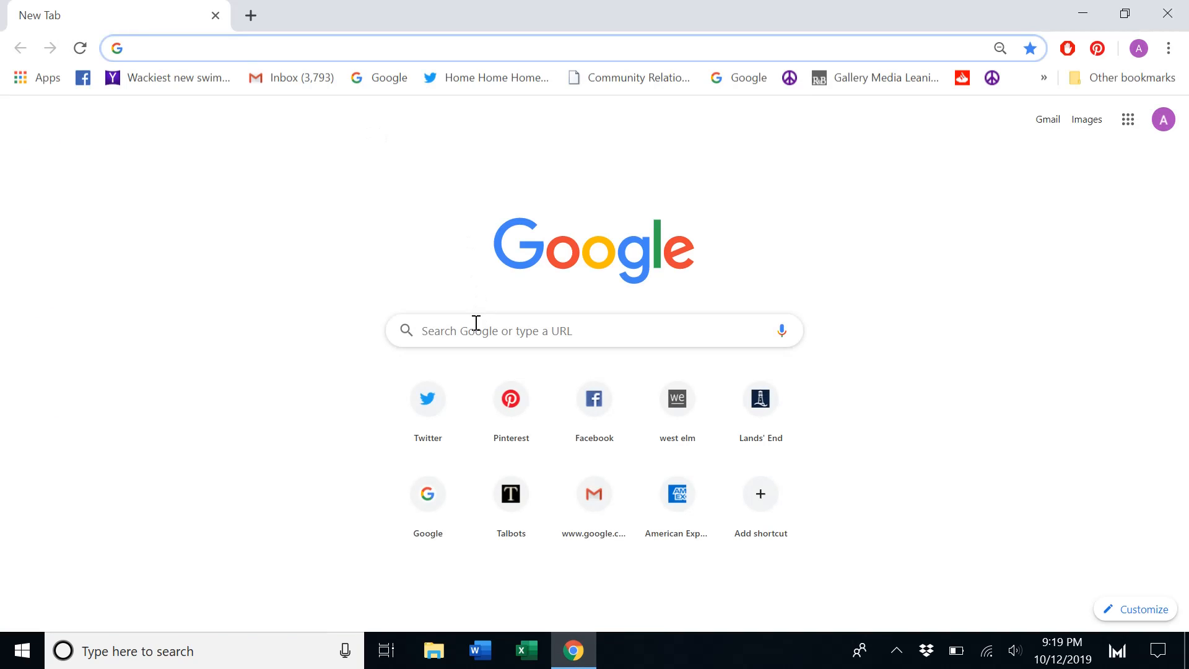
{"action": "type", "text": "r cran"}
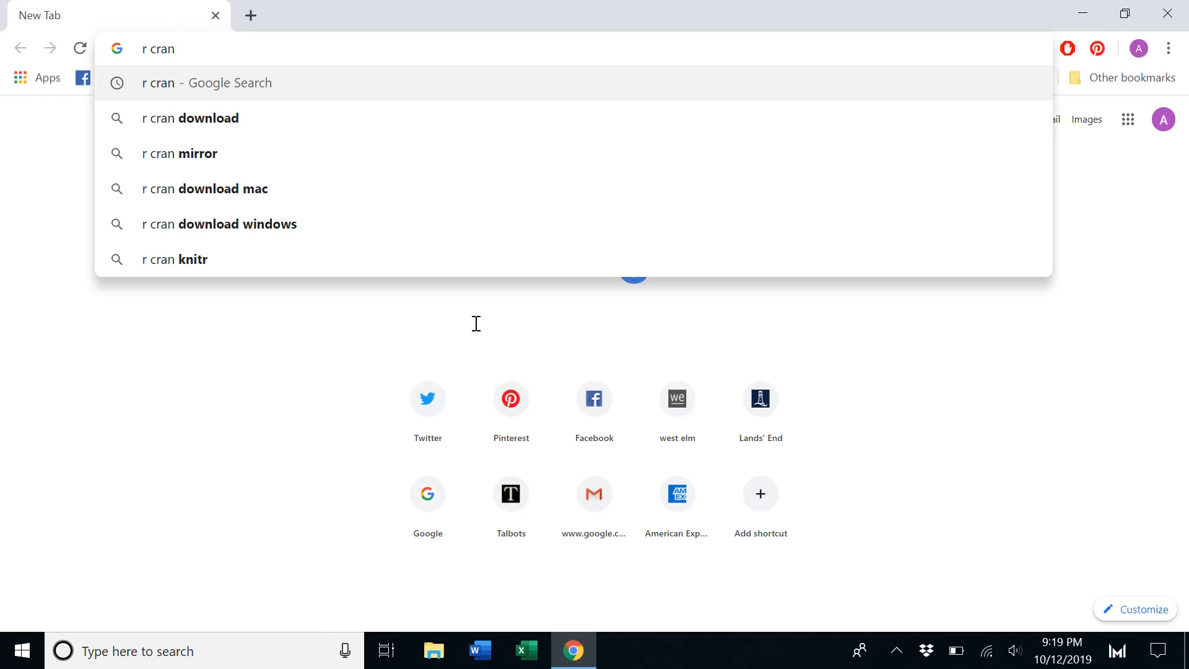
{"action": "key", "text": "Return"}
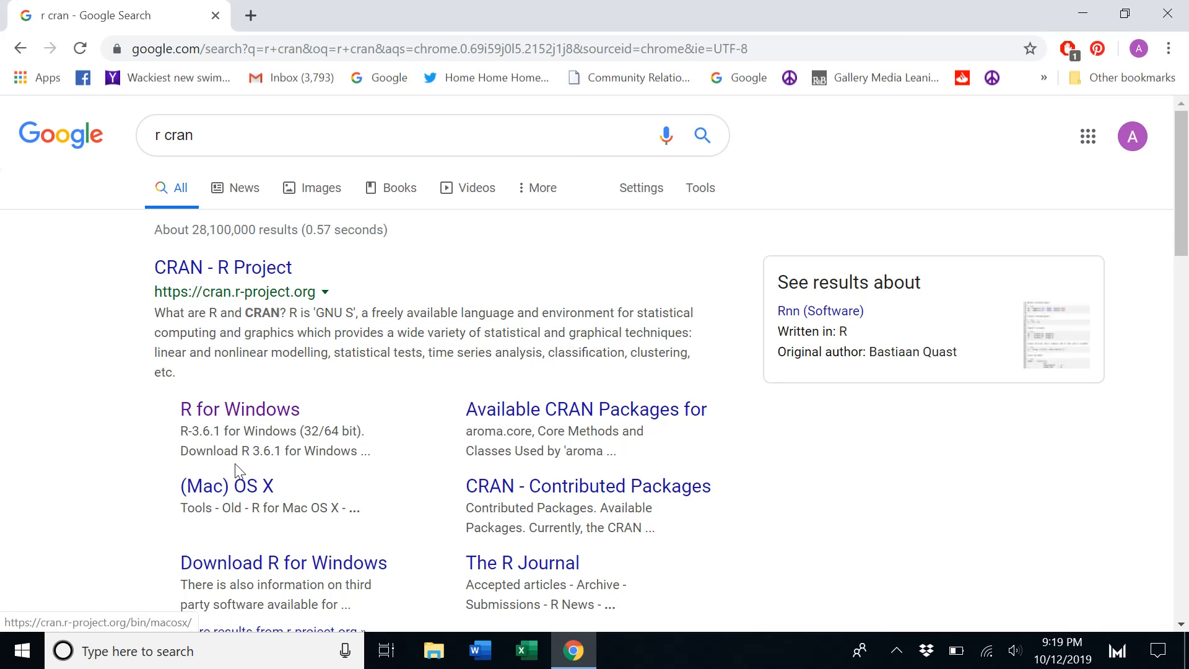
Download R 3.6.1 for Windows from the CRAN result and set the installer to open when done
{"action": "left_click", "coordinate": [240, 411]}
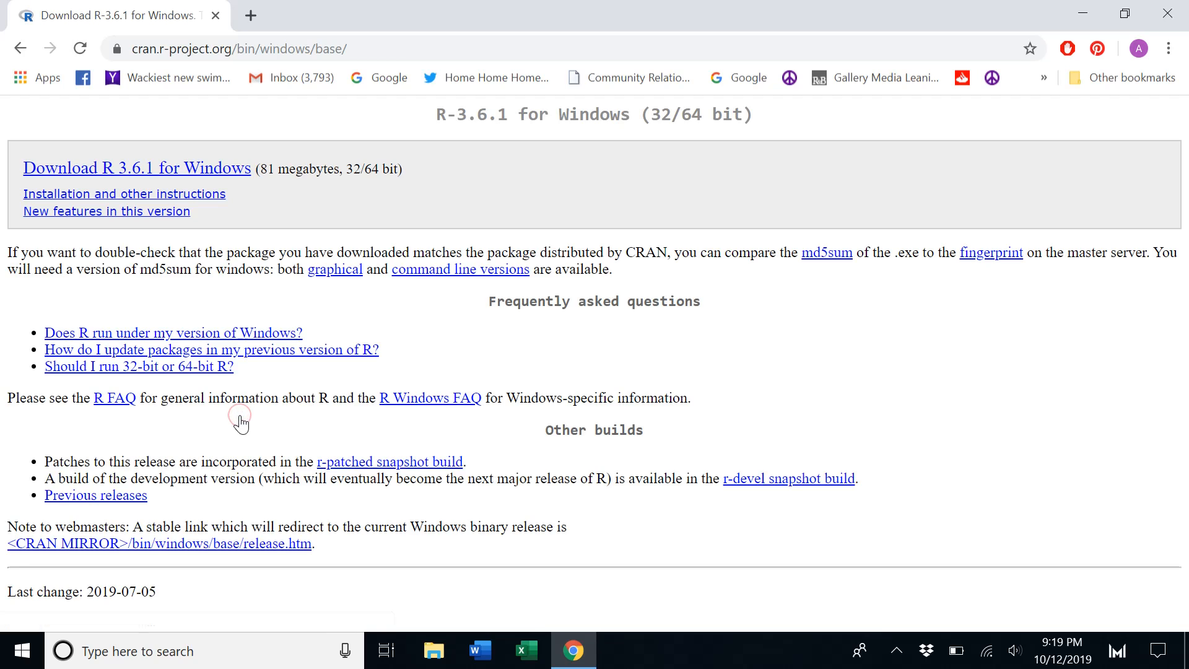
{"action": "left_click", "coordinate": [168, 169]}
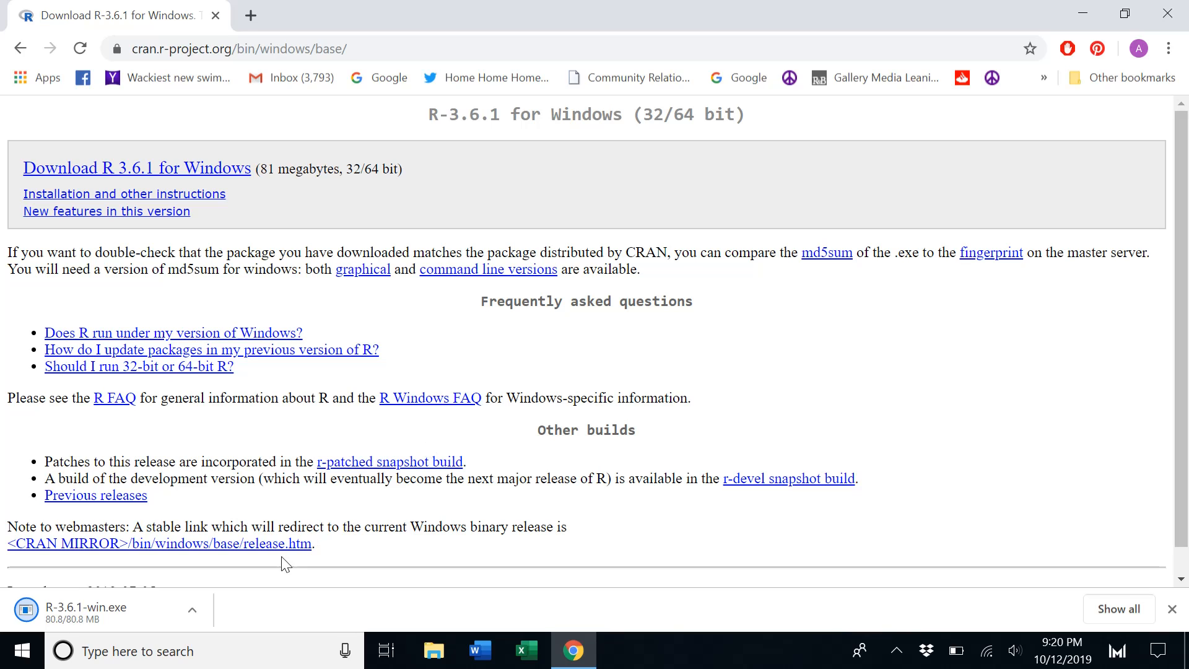
{"action": "left_click", "coordinate": [190, 611]}
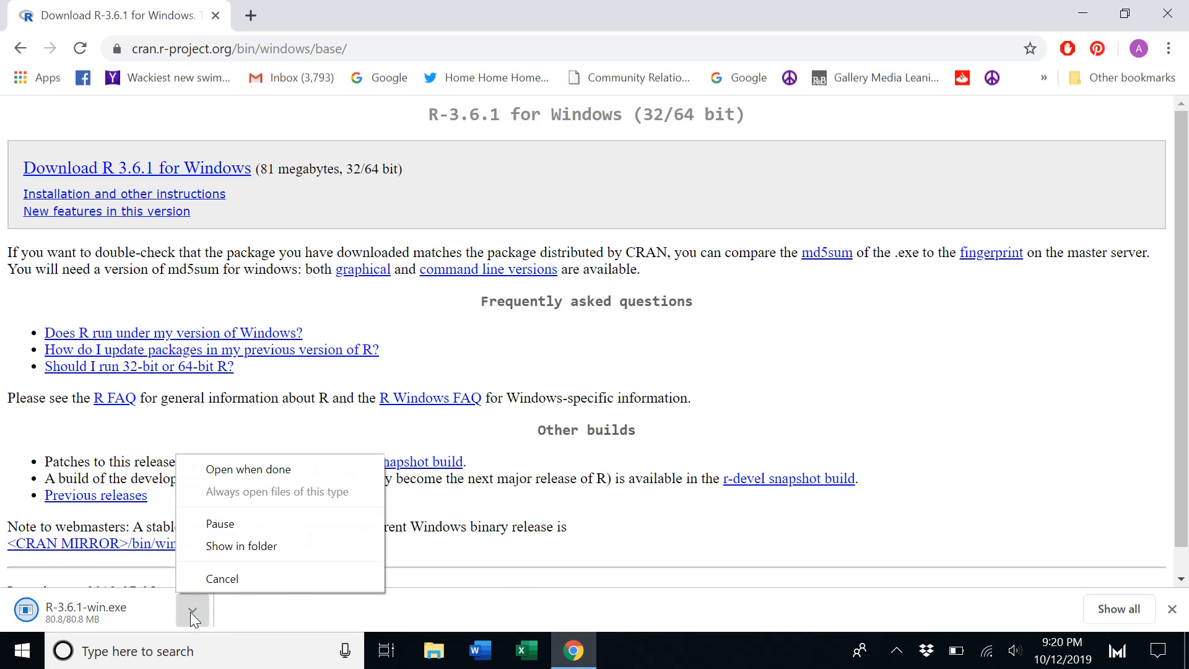
{"action": "left_click", "coordinate": [287, 474]}
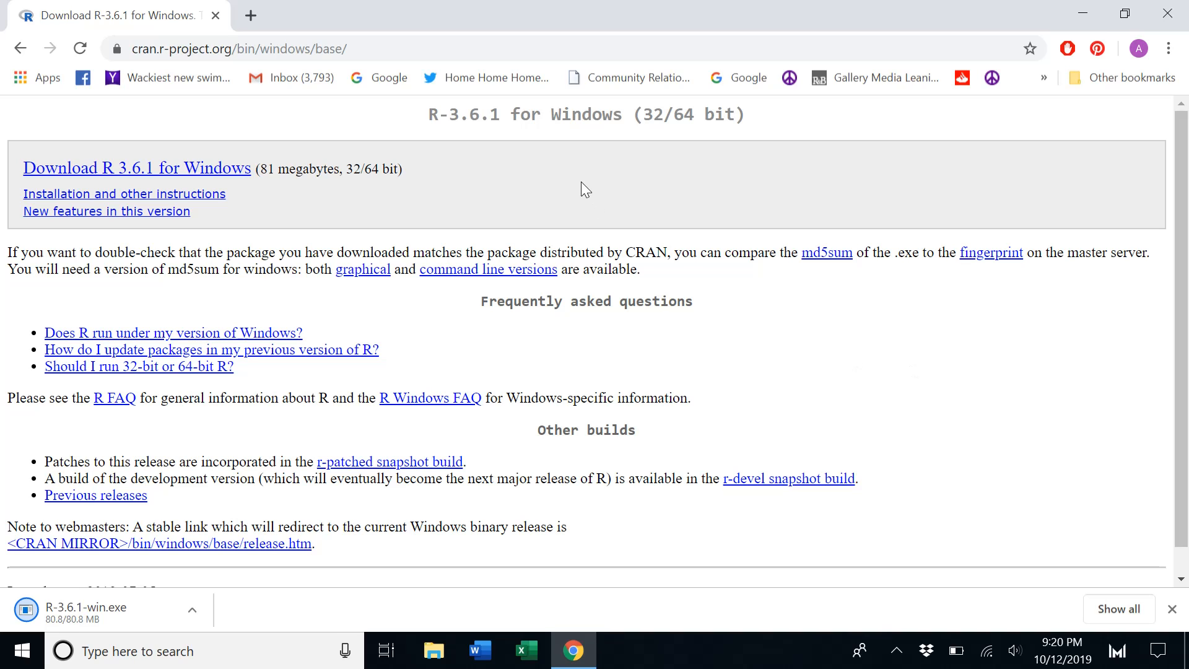
Search for "download rstudio" and open the Download RStudio page on rstudio.com
{"action": "left_click", "coordinate": [415, 49]}
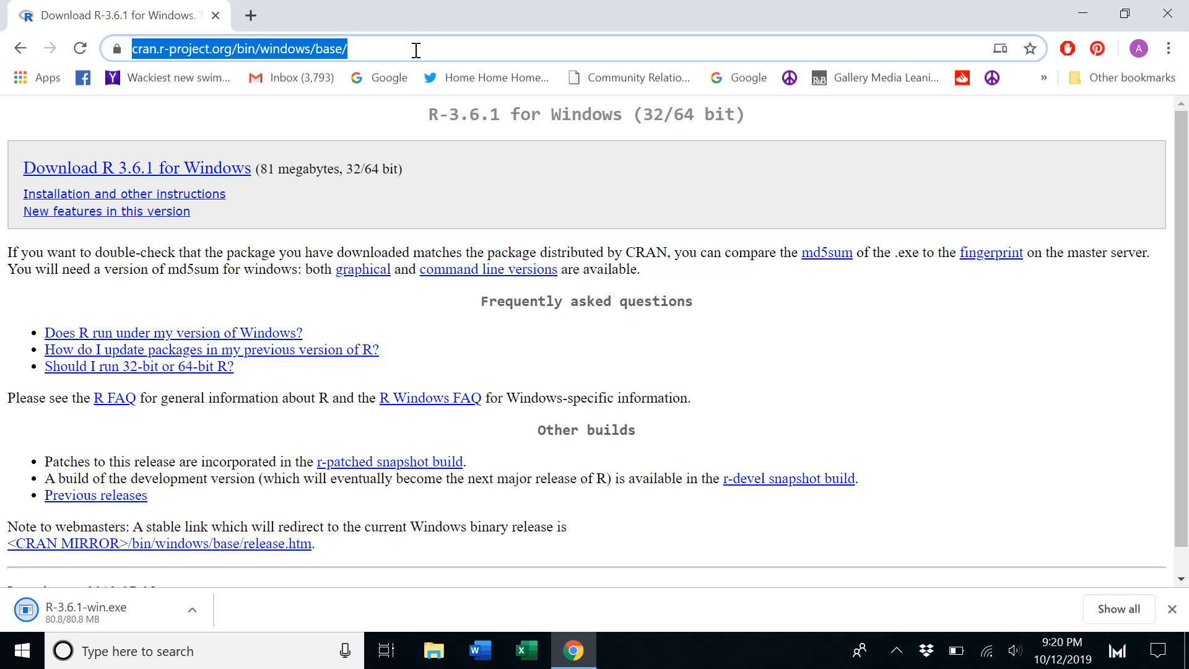
{"action": "type", "text": "download r"}
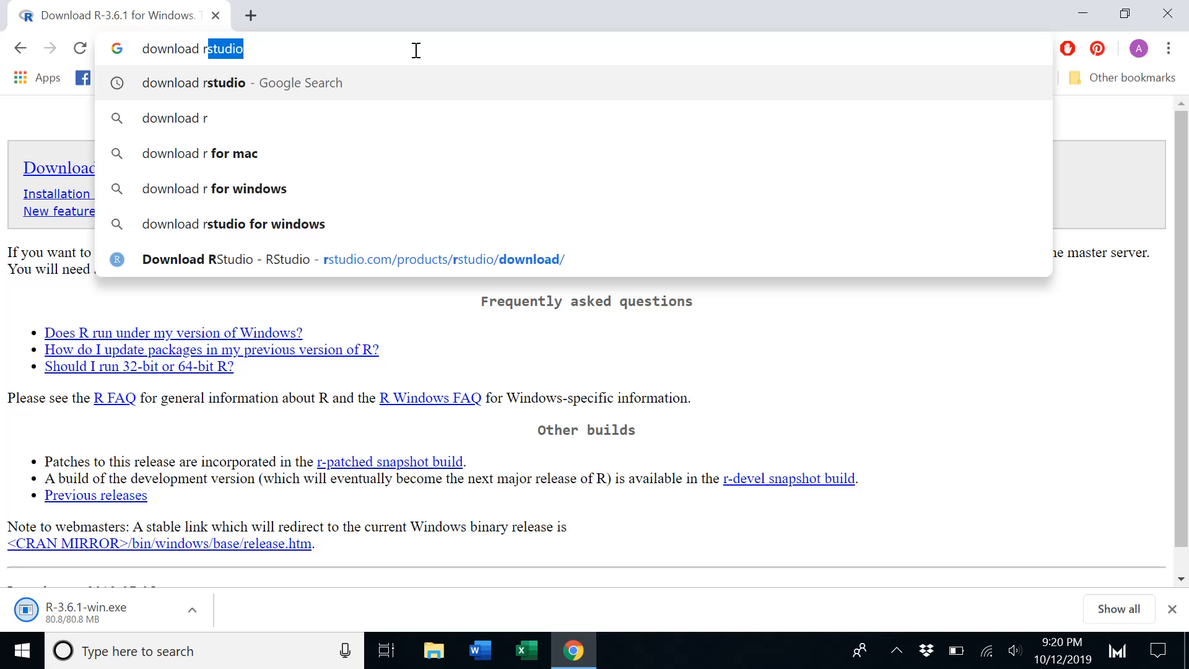
{"action": "type", "text": "studio"}
{"action": "key", "text": "Return"}
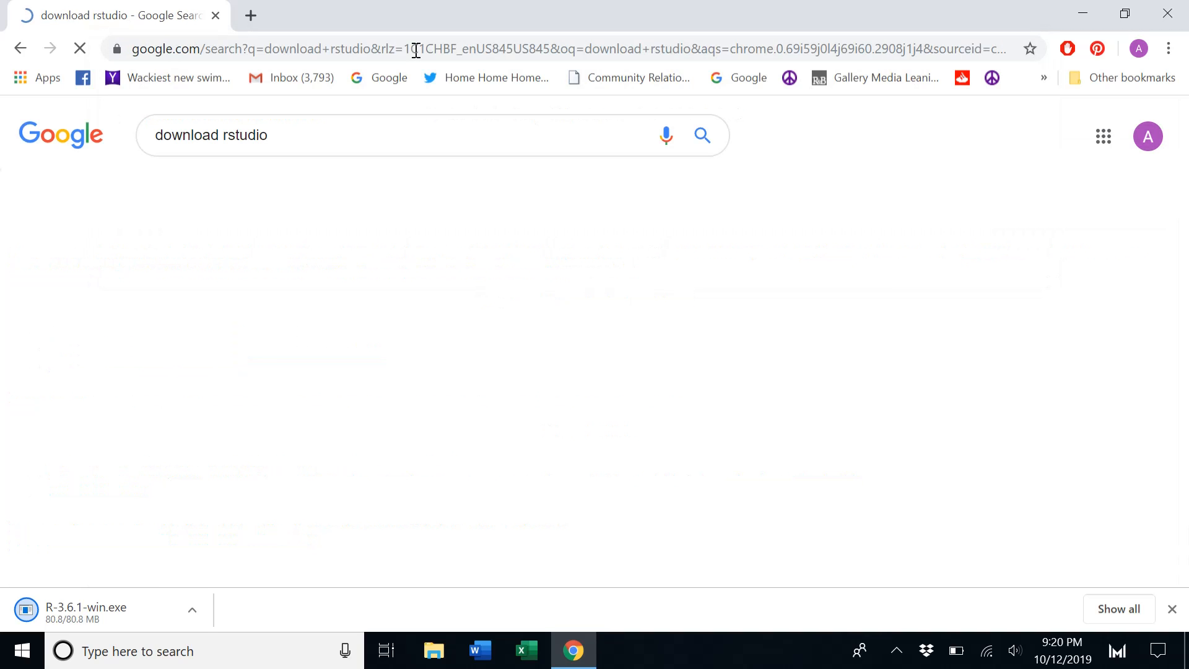
{"action": "left_click", "coordinate": [302, 267]}
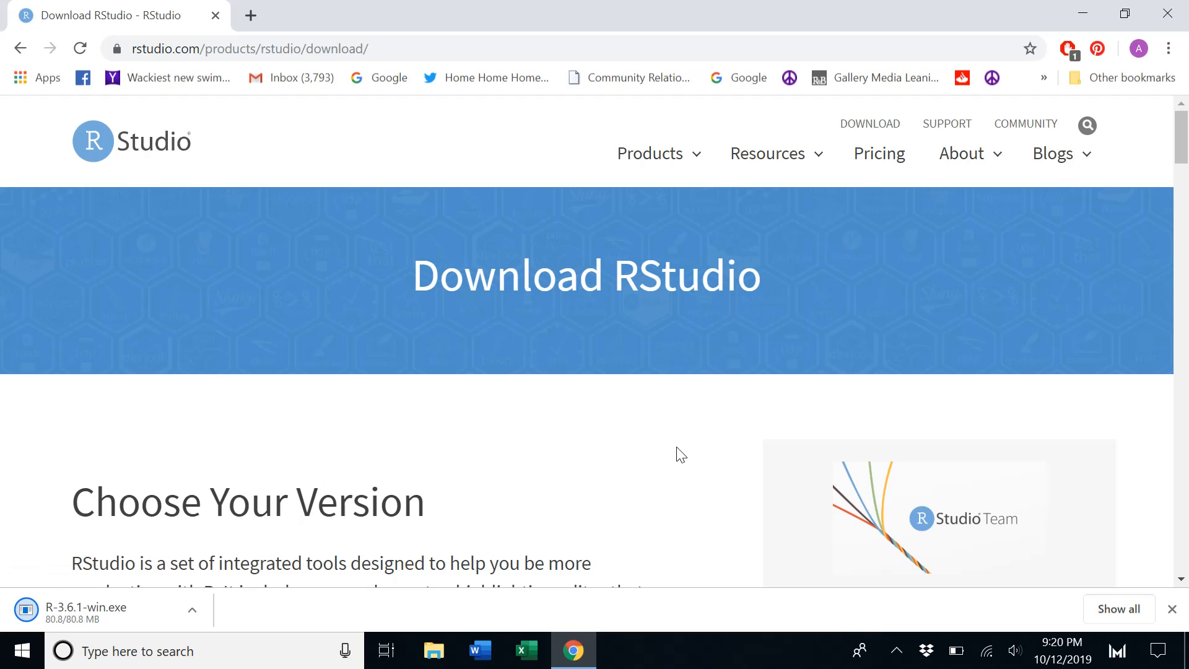
Open the RStudio product page and follow its Download RStudio Desktop link for the open source edition
{"action": "left_click", "coordinate": [679, 153]}
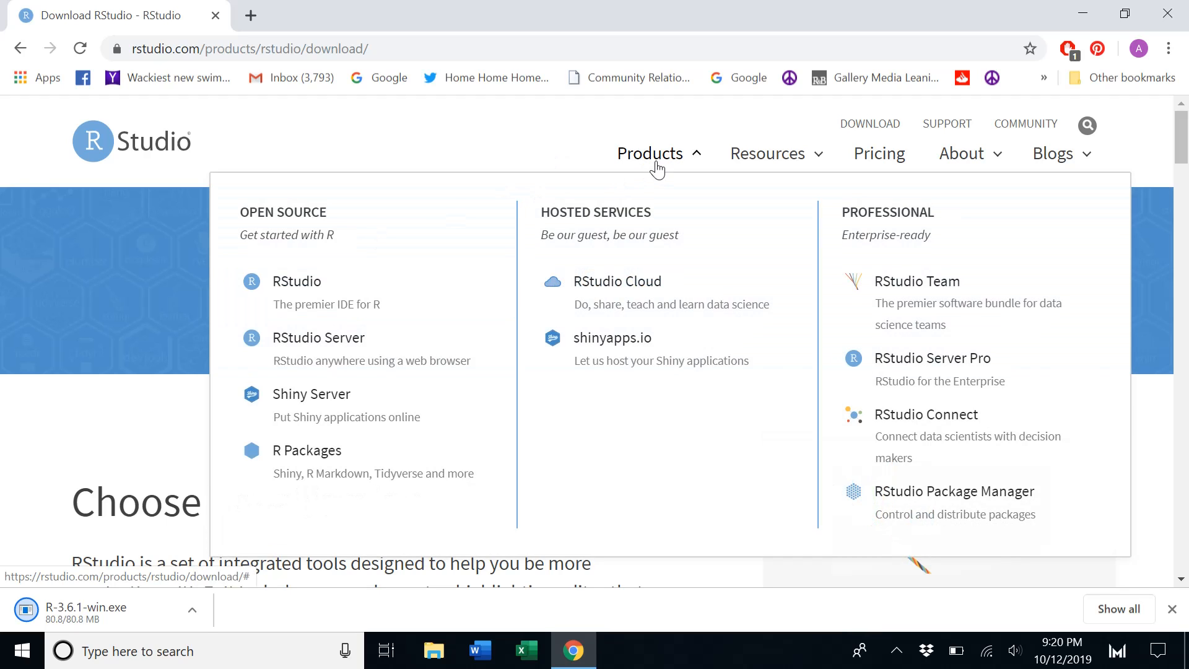
{"action": "left_click", "coordinate": [315, 290]}
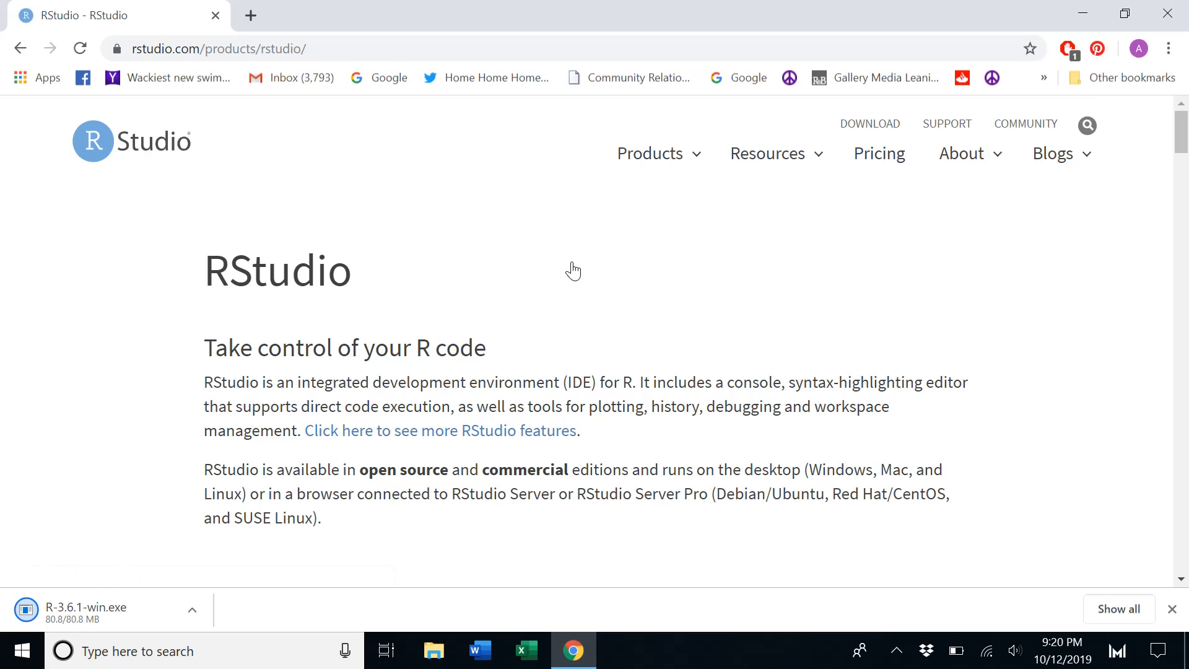
{"action": "scroll", "coordinate": [573, 271], "scroll_direction": "down", "scroll_amount": 8}
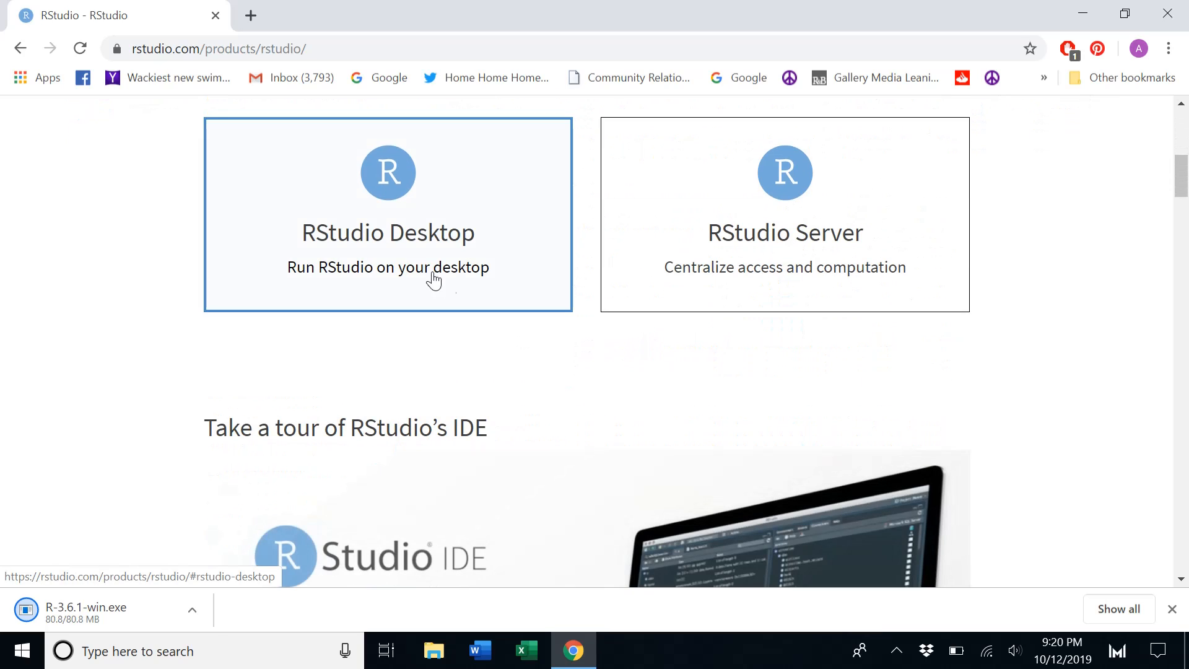
{"action": "left_click", "coordinate": [394, 236]}
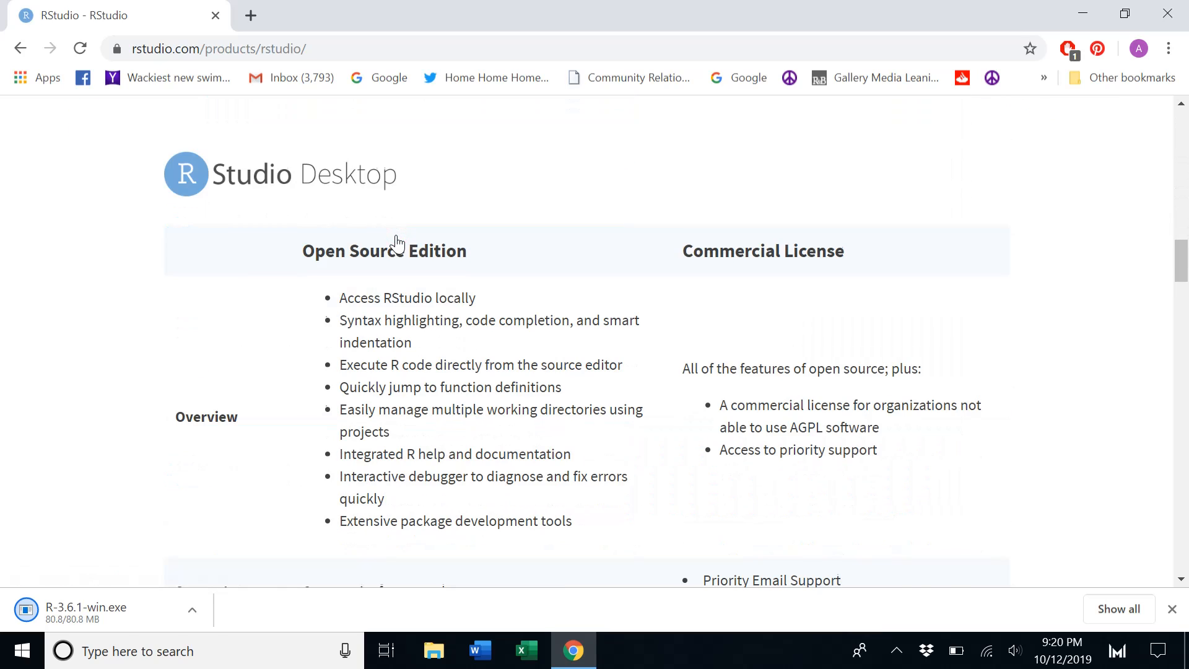
{"action": "scroll", "coordinate": [396, 242], "scroll_direction": "down", "scroll_amount": 10}
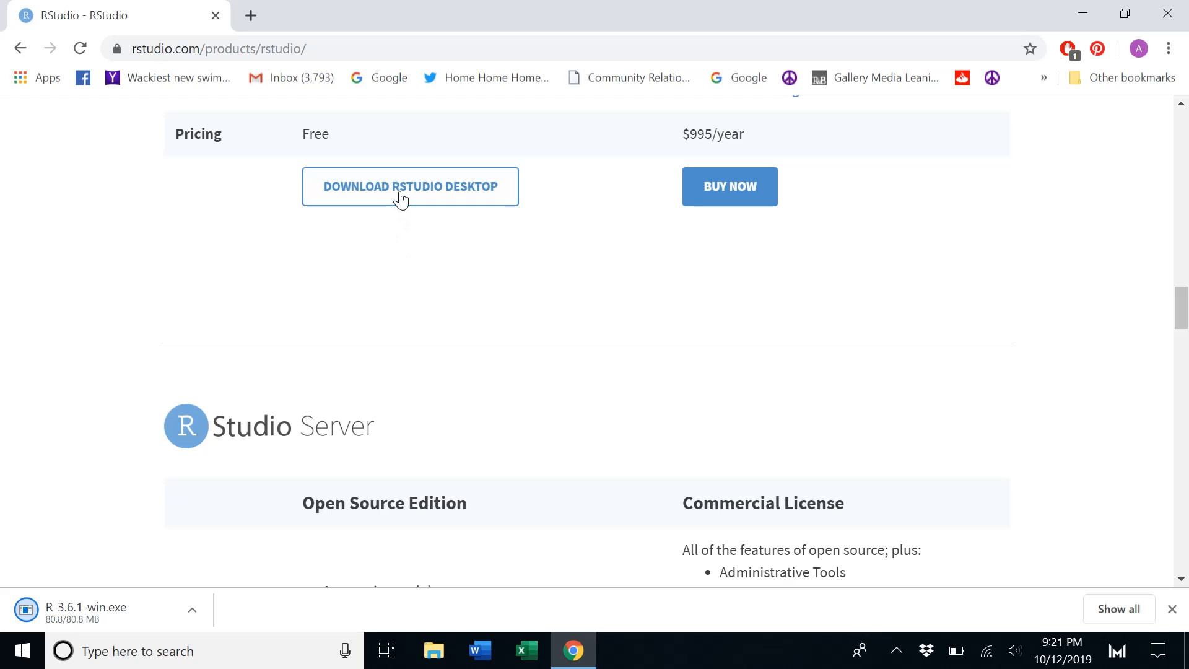
{"action": "left_click", "coordinate": [402, 197]}
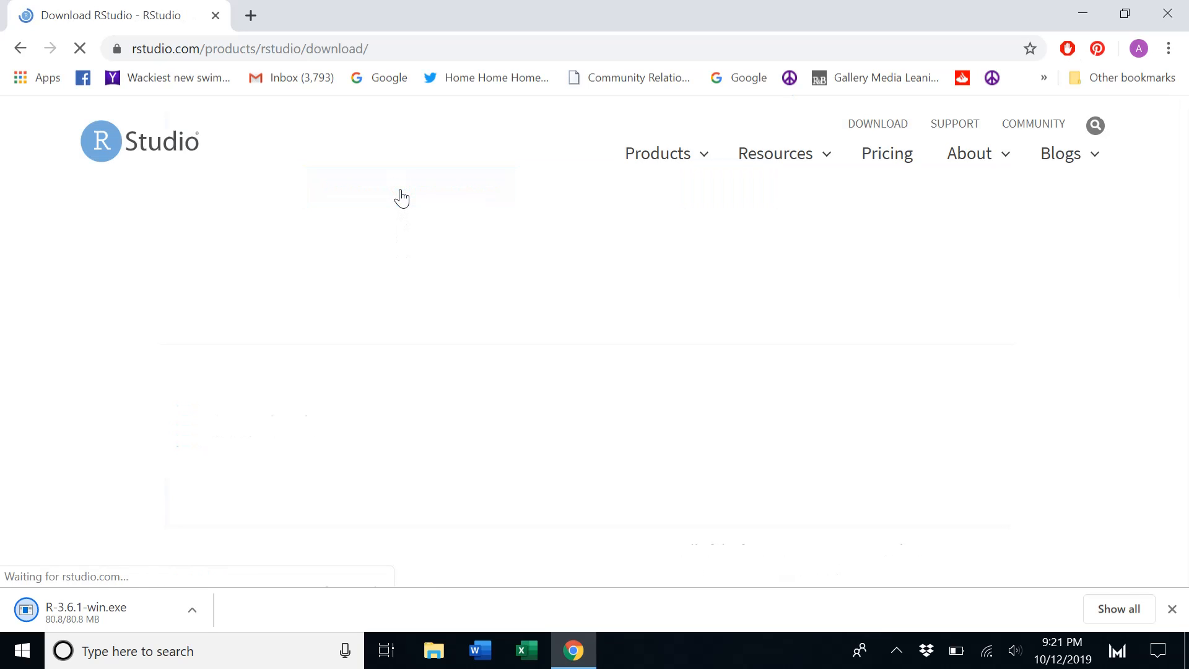
Download the free RStudio Desktop installer RStudio 1.2.5001 for Windows 10/8/7 (64-bit)
{"action": "scroll", "coordinate": [401, 197], "scroll_direction": "down", "scroll_amount": 3}
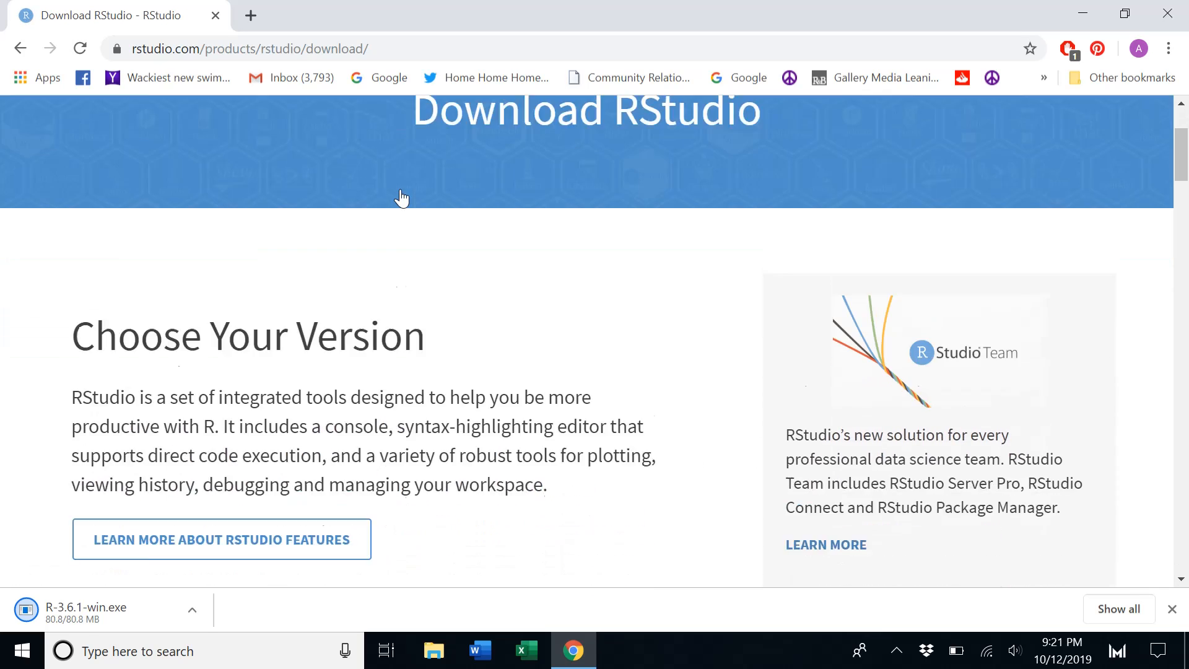
{"action": "scroll", "coordinate": [401, 197], "scroll_direction": "down", "scroll_amount": 5}
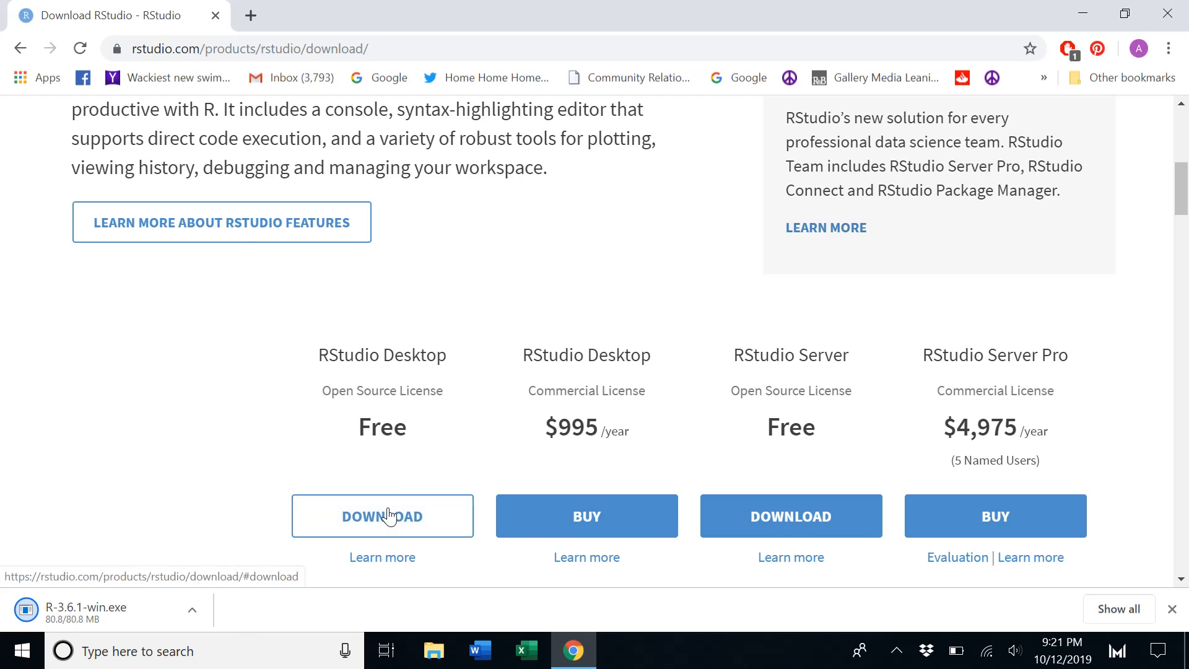
{"action": "left_click", "coordinate": [389, 516]}
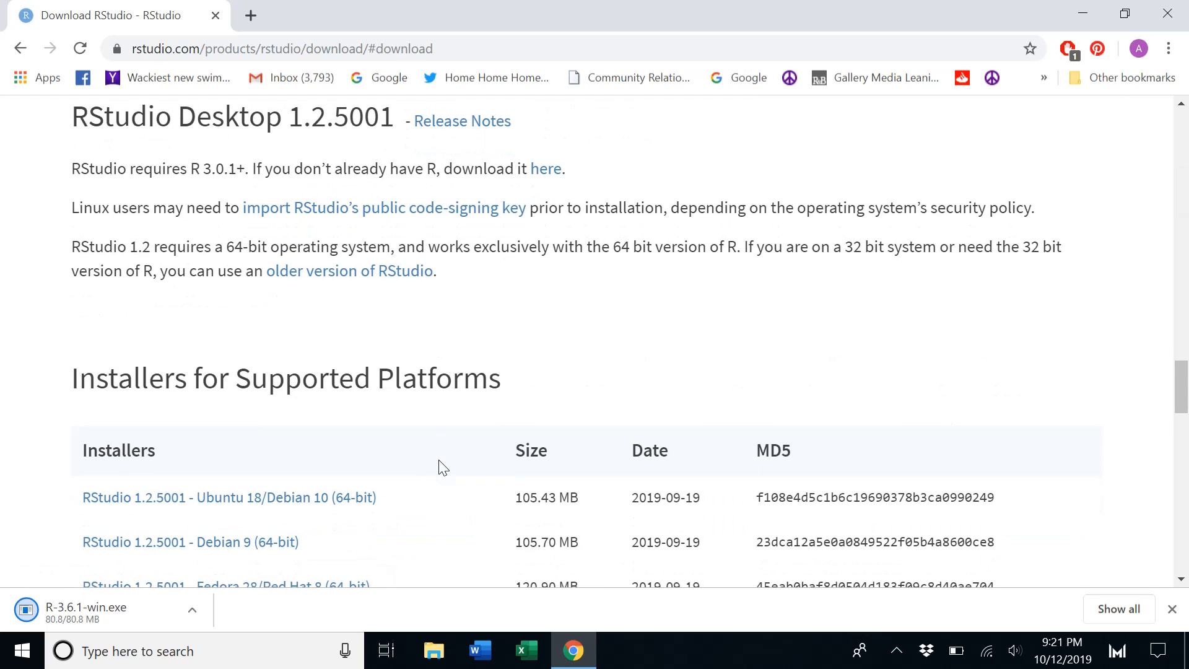
{"action": "scroll", "coordinate": [442, 467], "scroll_direction": "down", "scroll_amount": 7}
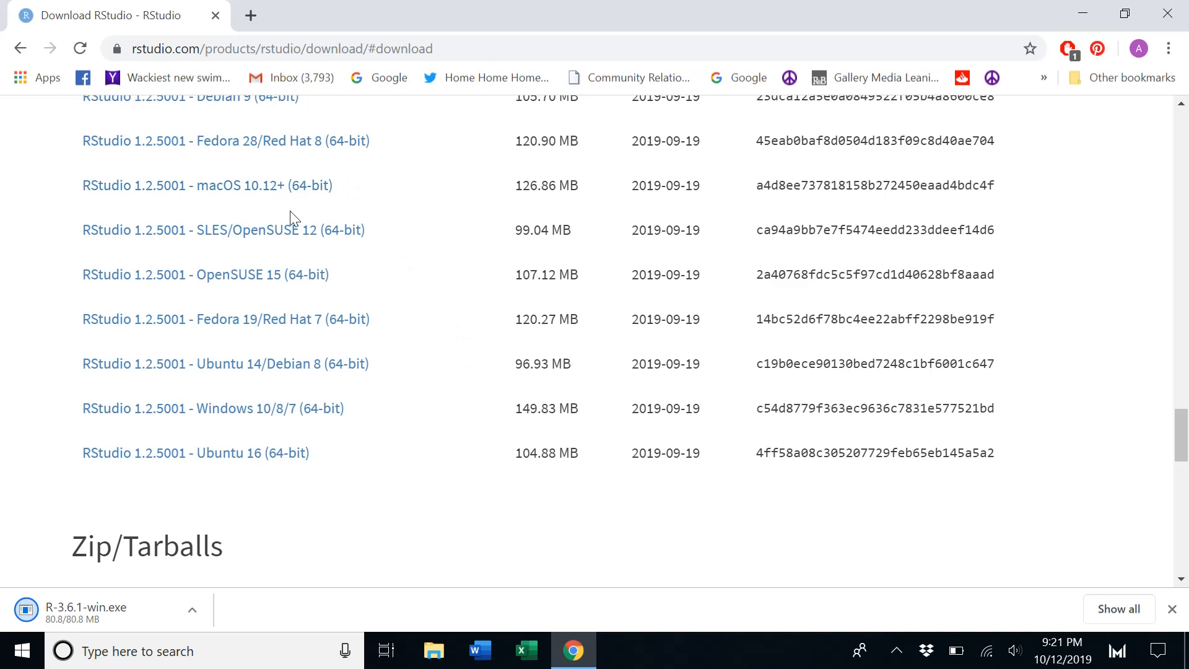
{"action": "left_click", "coordinate": [240, 412]}
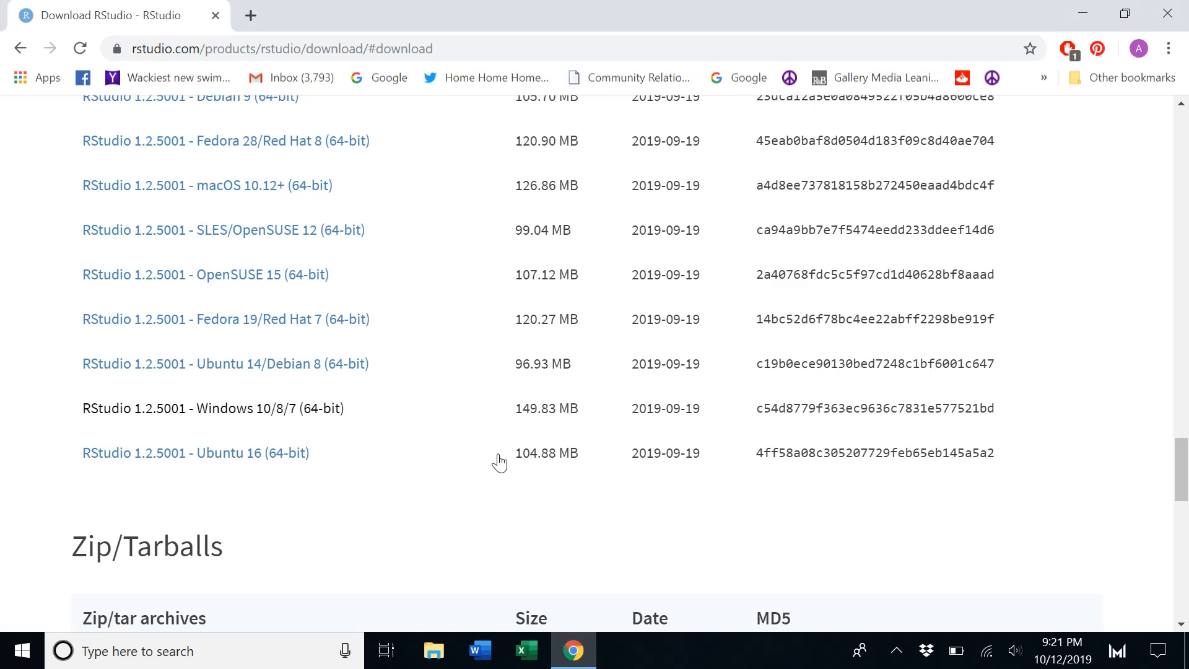
{"action": "left_click", "coordinate": [265, 414]}
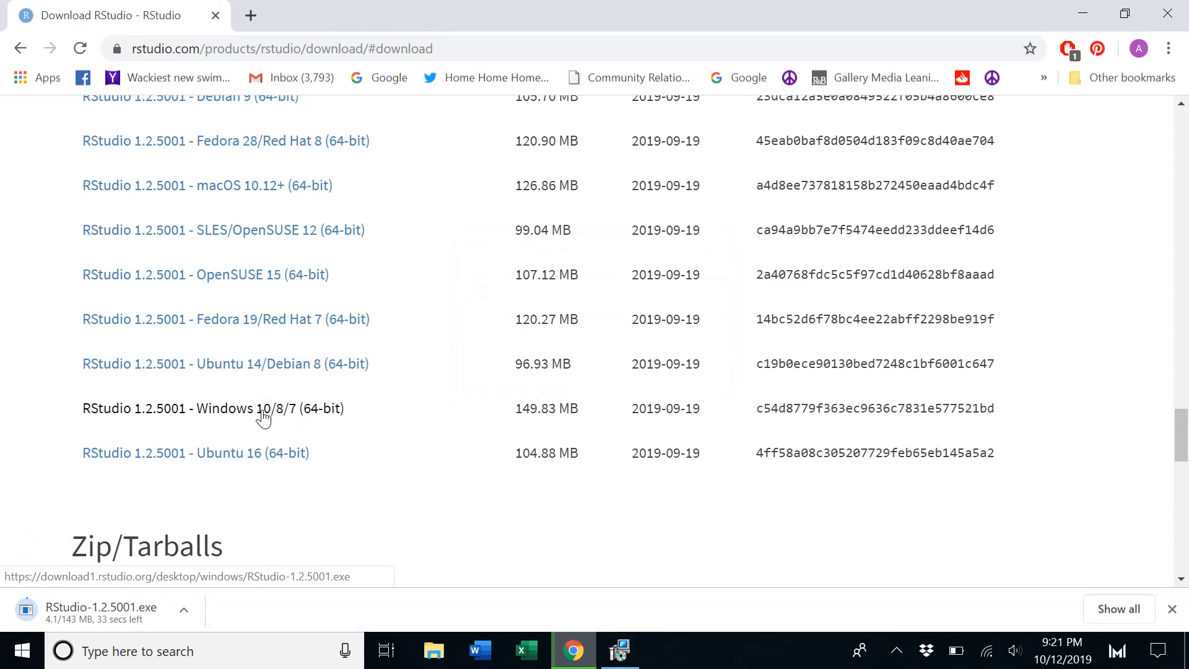
Minimize the browser and proceed through the R 3.6.1 setup with English, the license, default components and Start Menu folder
{"action": "left_click", "coordinate": [1084, 21]}
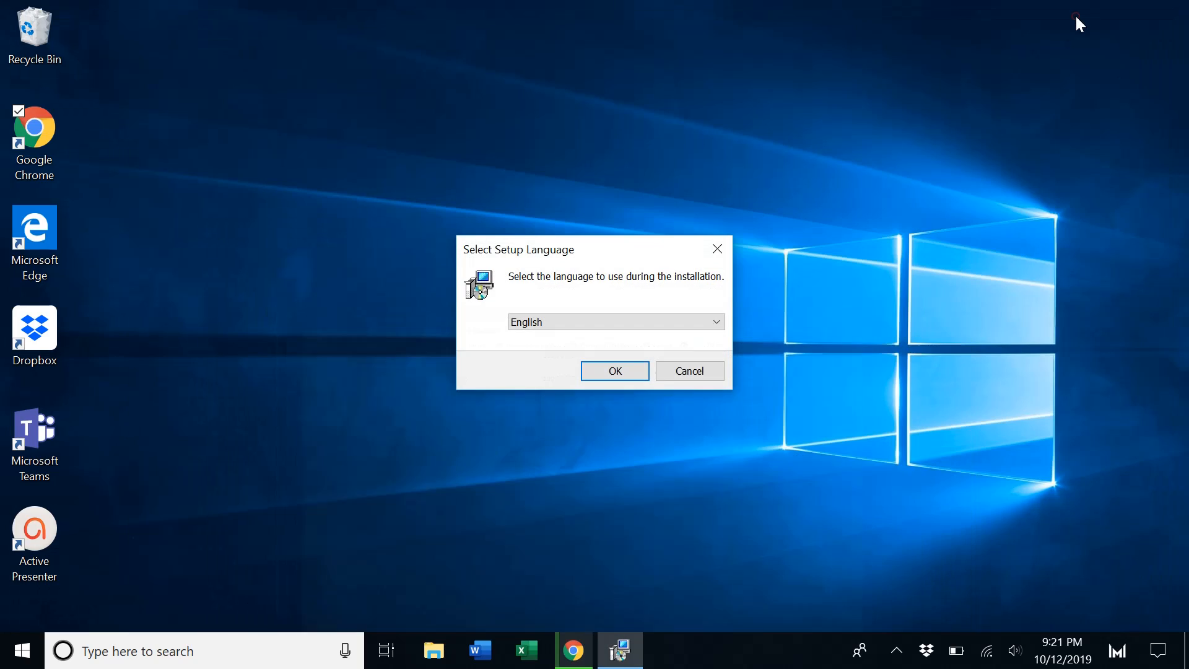
{"action": "left_click", "coordinate": [615, 372]}
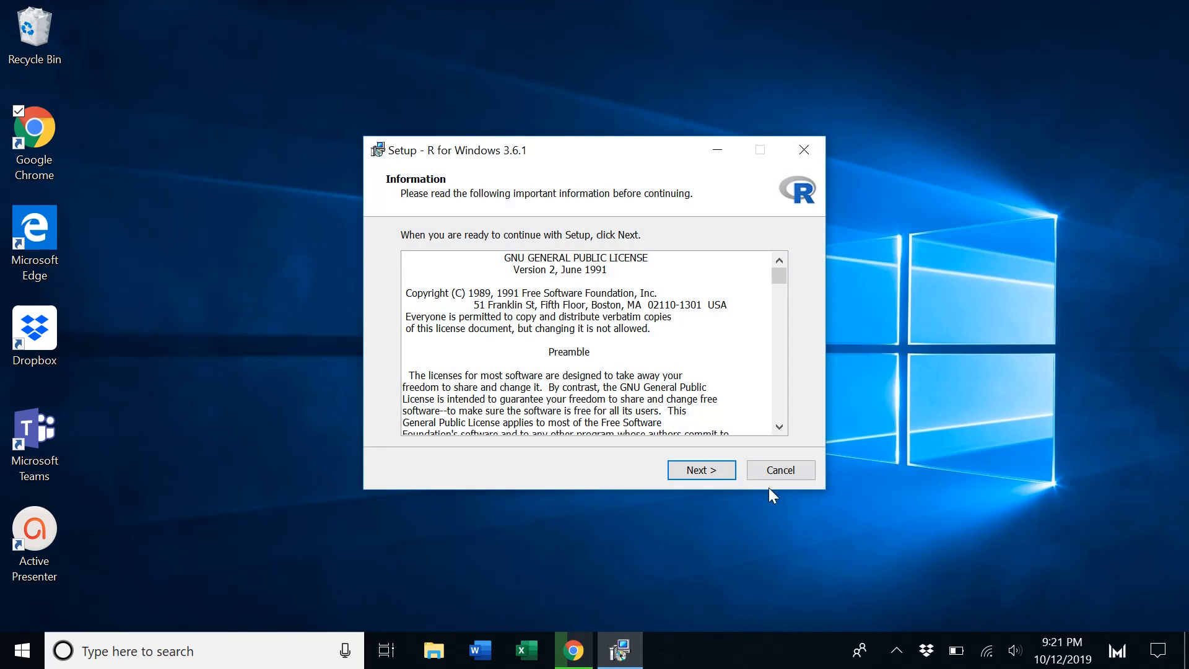
{"action": "left_click", "coordinate": [711, 477]}
{"action": "left_click", "coordinate": [712, 477]}
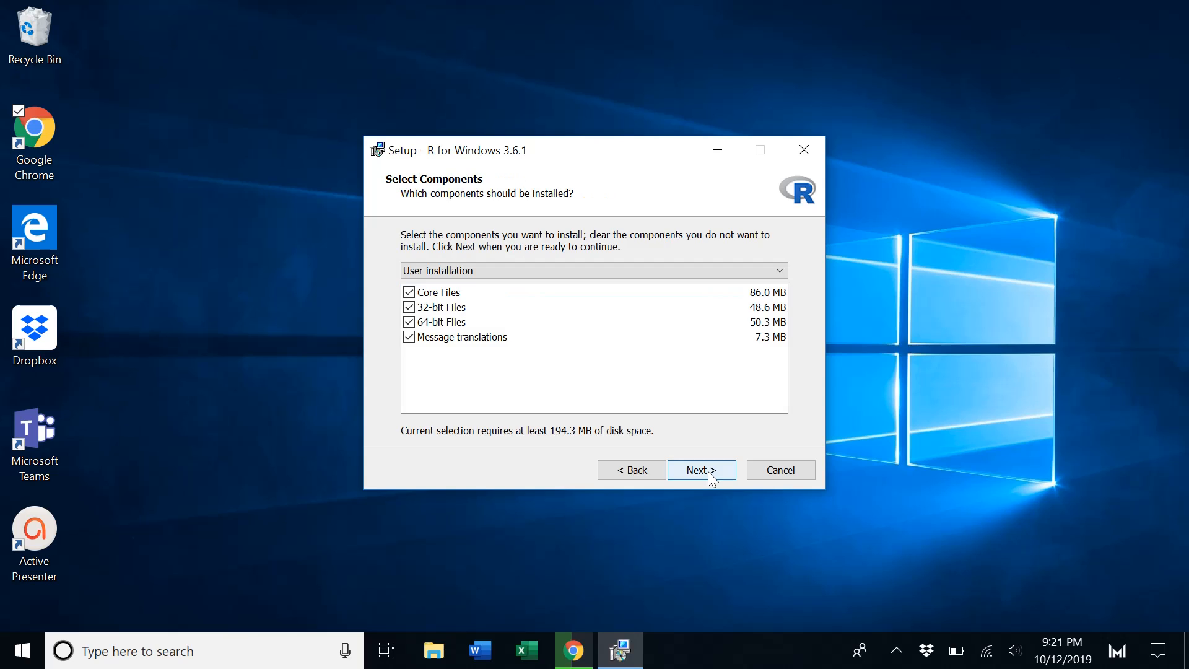
{"action": "left_click", "coordinate": [712, 477]}
{"action": "left_click", "coordinate": [713, 477]}
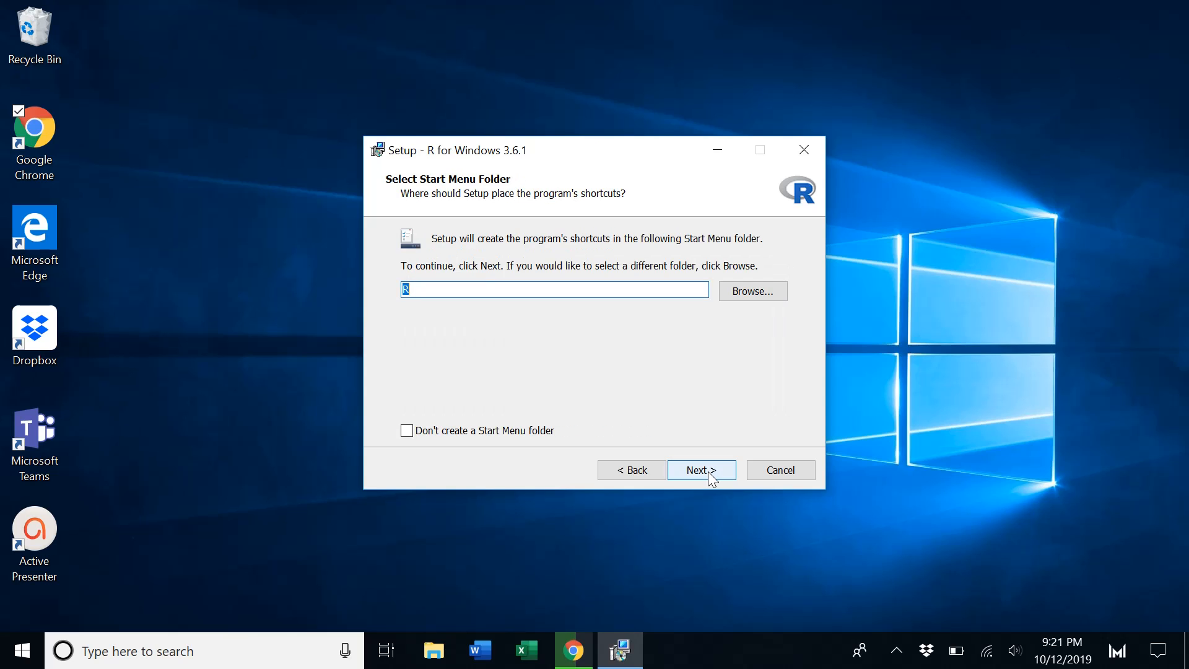
{"action": "left_click", "coordinate": [712, 477]}
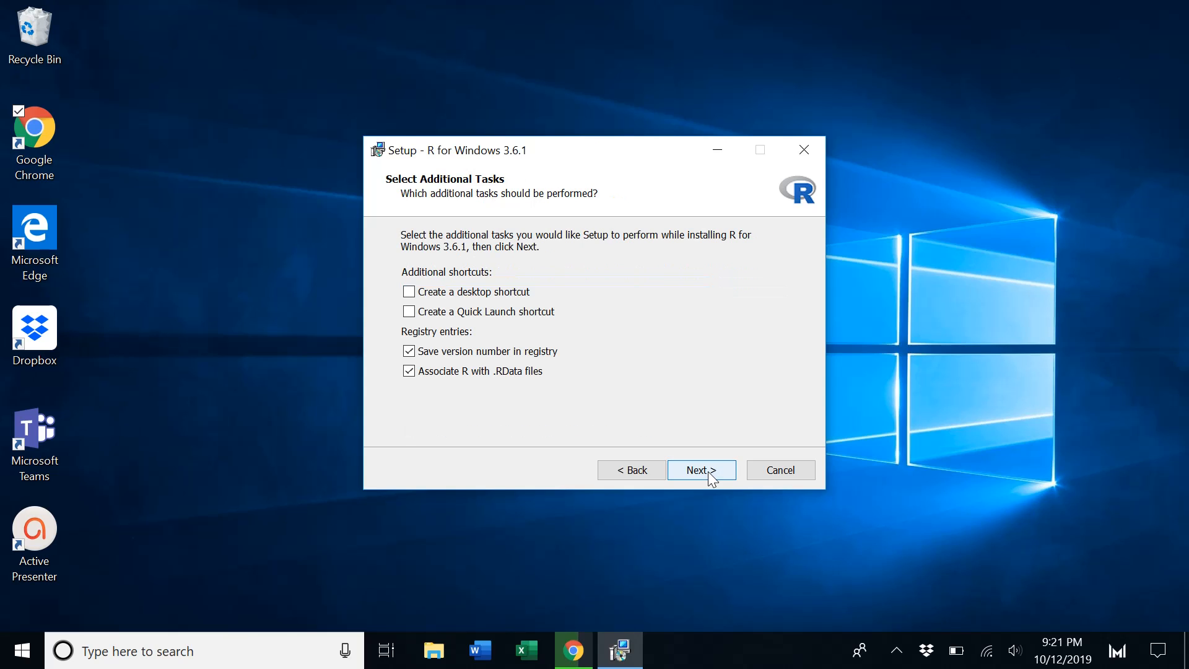
Enable creating a desktop shortcut, then install R and finish the setup wizard
{"action": "left_click", "coordinate": [467, 293]}
{"action": "left_click", "coordinate": [701, 476]}
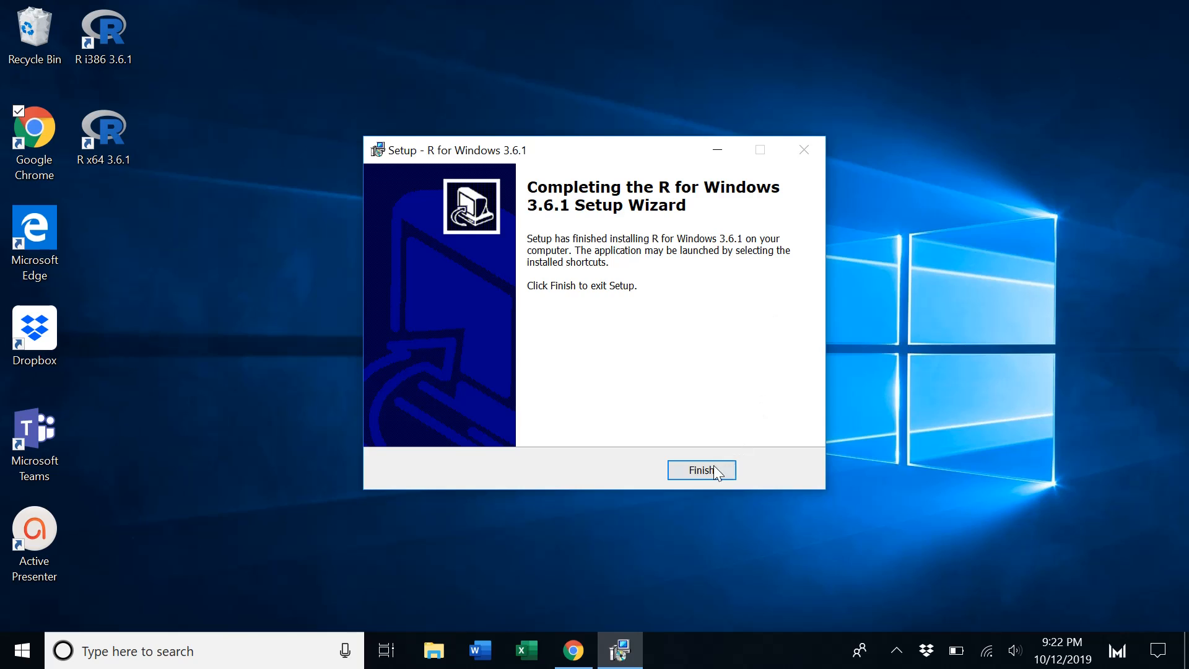
{"action": "left_click", "coordinate": [706, 471]}
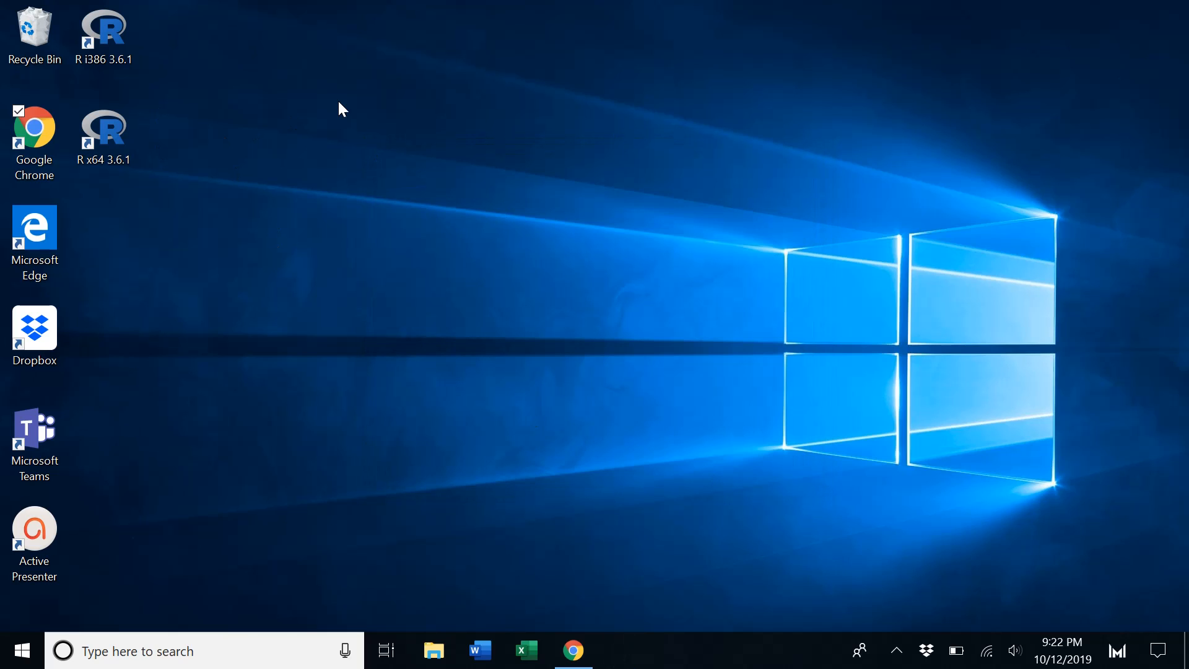
Launch R x64 3.6.1 and run hist(rnorm(100)) in the console to plot a histogram
{"action": "double_click", "coordinate": [115, 127]}
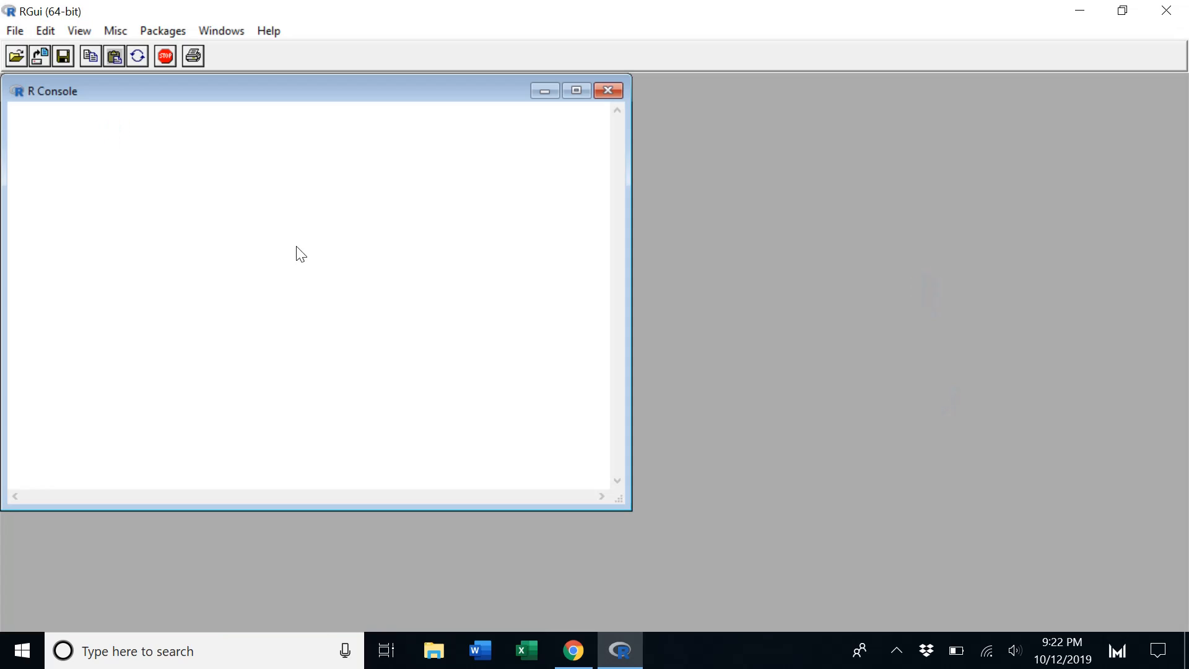
{"action": "type", "text": "hist"}
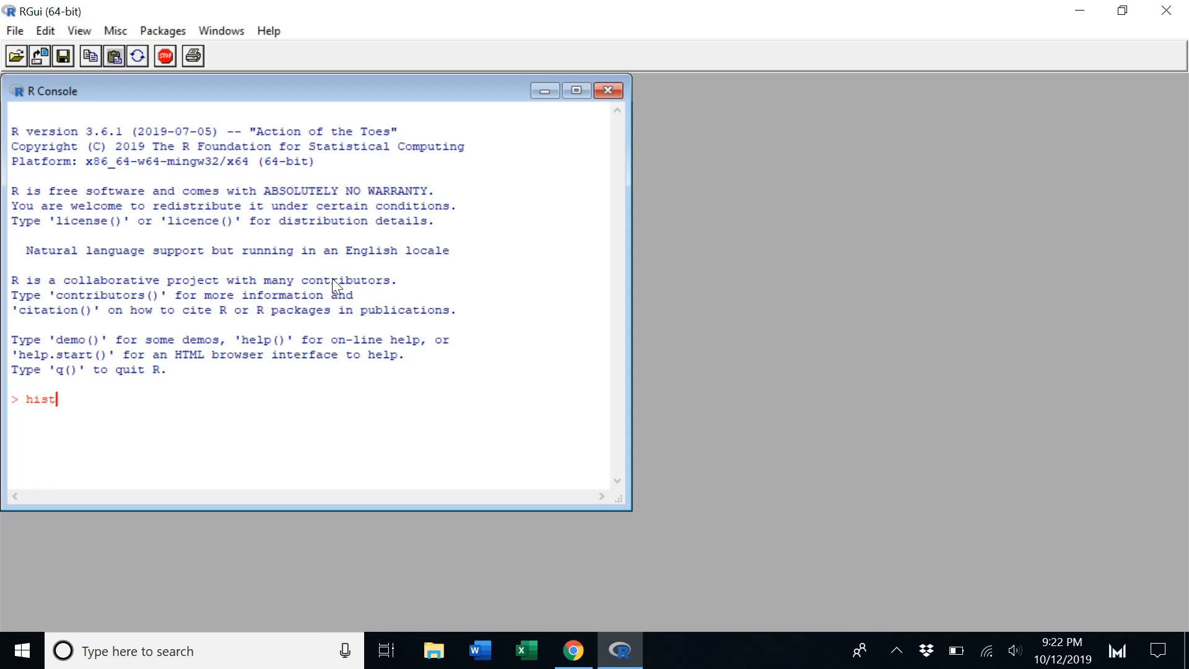
{"action": "type", "text": "(rnorm(100))"}
{"action": "key", "text": "Return"}
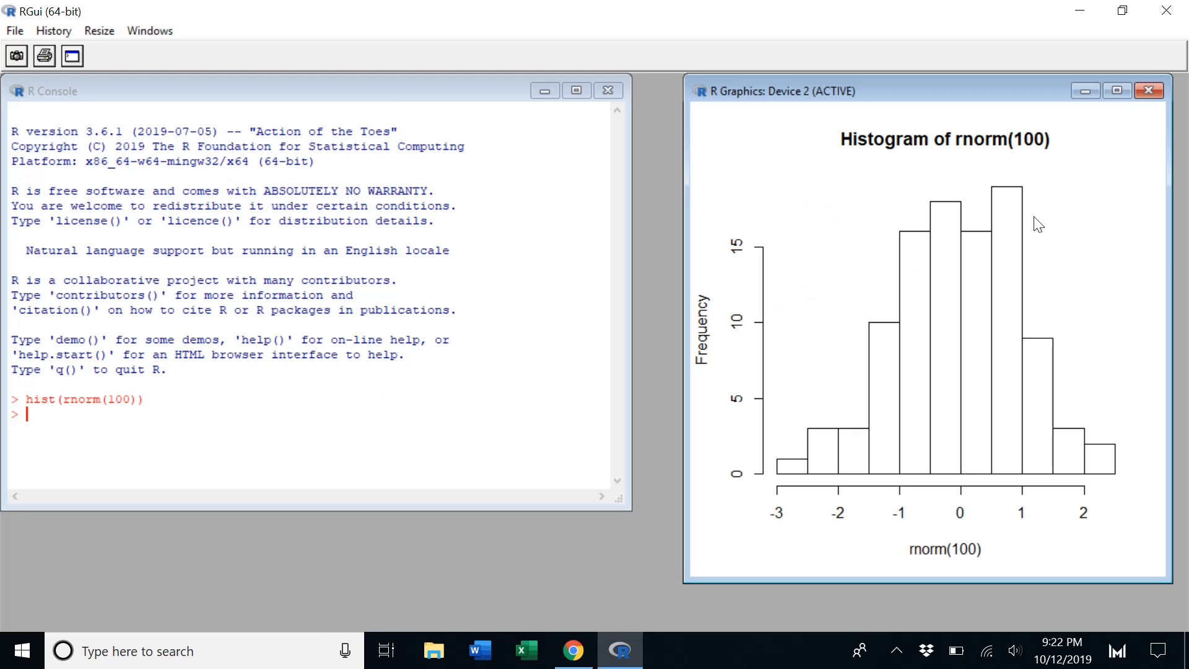
Close R without saving the workspace image
{"action": "left_click", "coordinate": [1167, 9]}
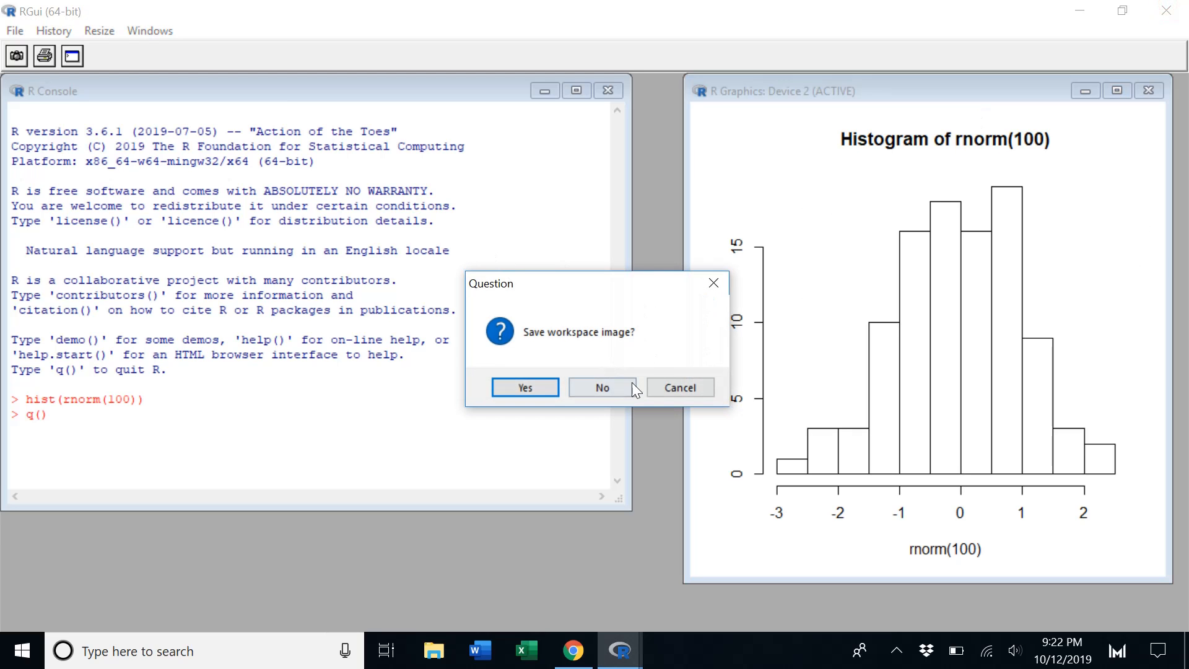
{"action": "left_click", "coordinate": [603, 387]}
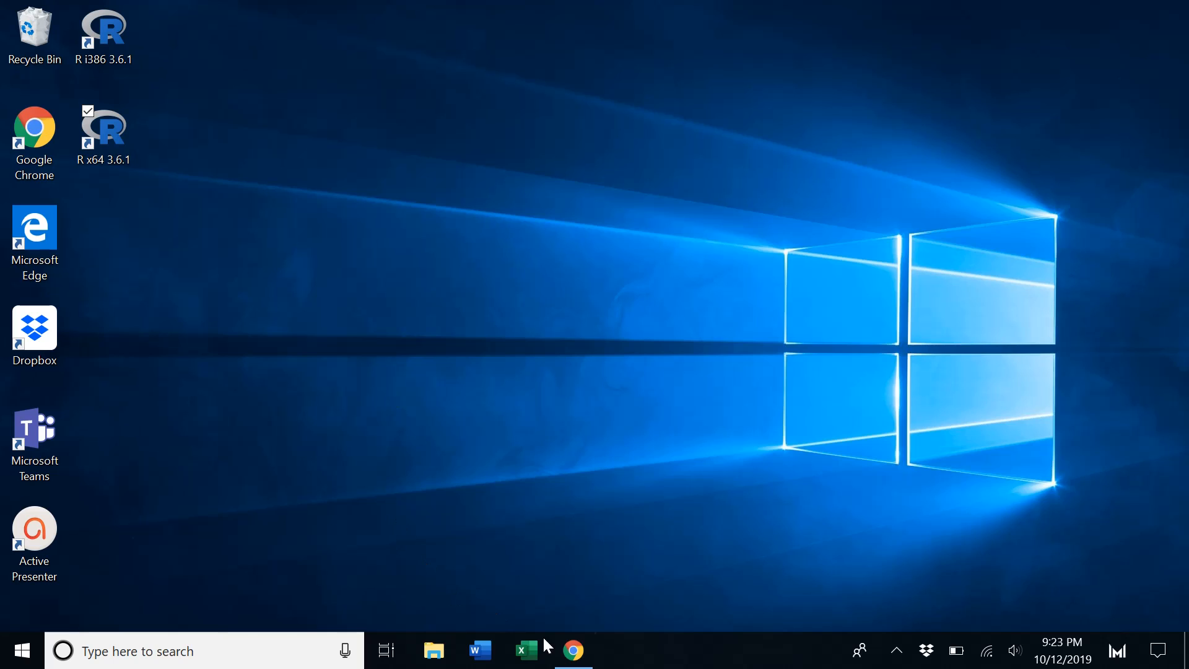
Open the downloaded RStudio-1.2.5001.exe installer from the browser, then minimize the browser
{"action": "left_click", "coordinate": [572, 651]}
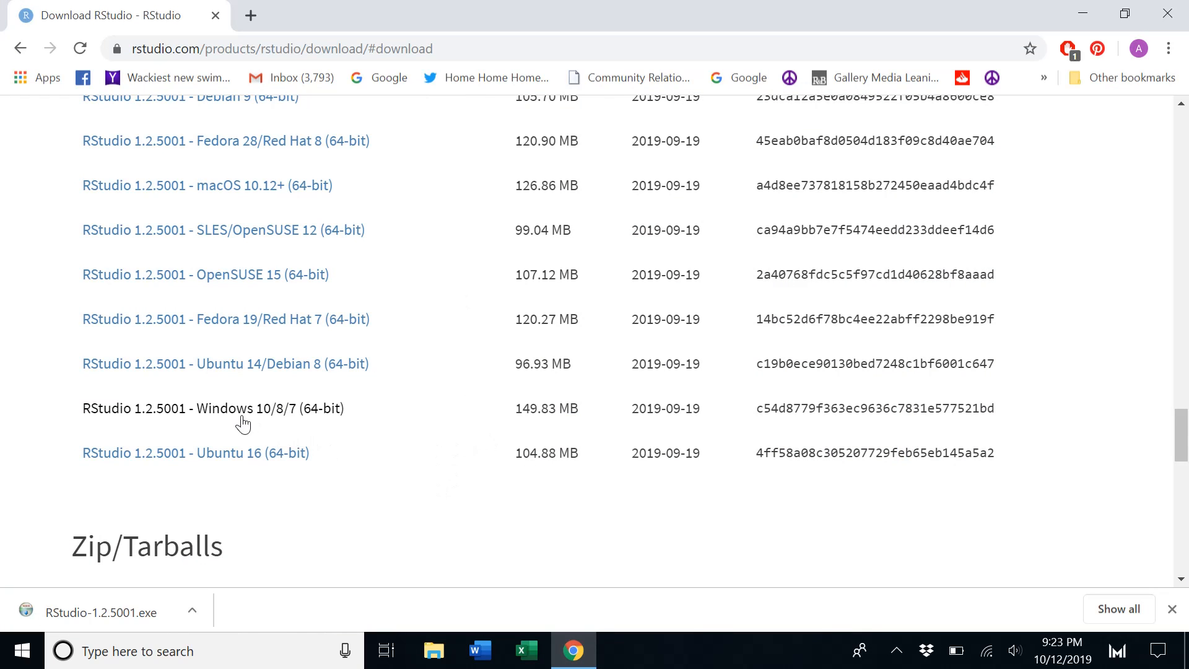
{"action": "left_click", "coordinate": [192, 610]}
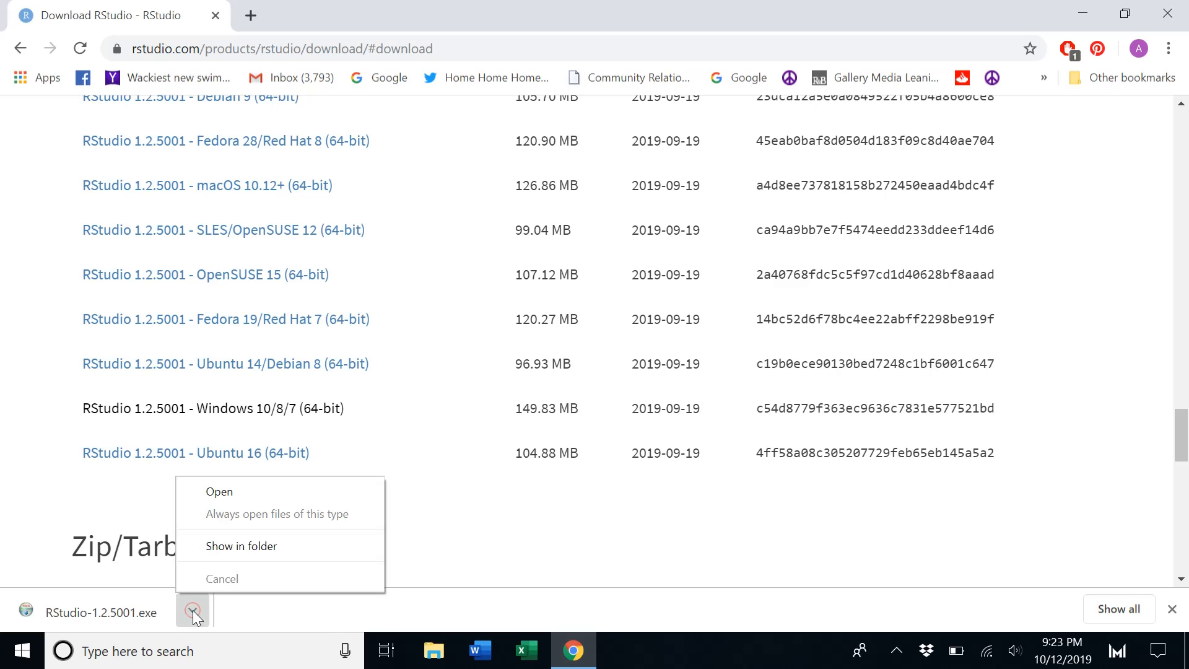
{"action": "left_click", "coordinate": [239, 492]}
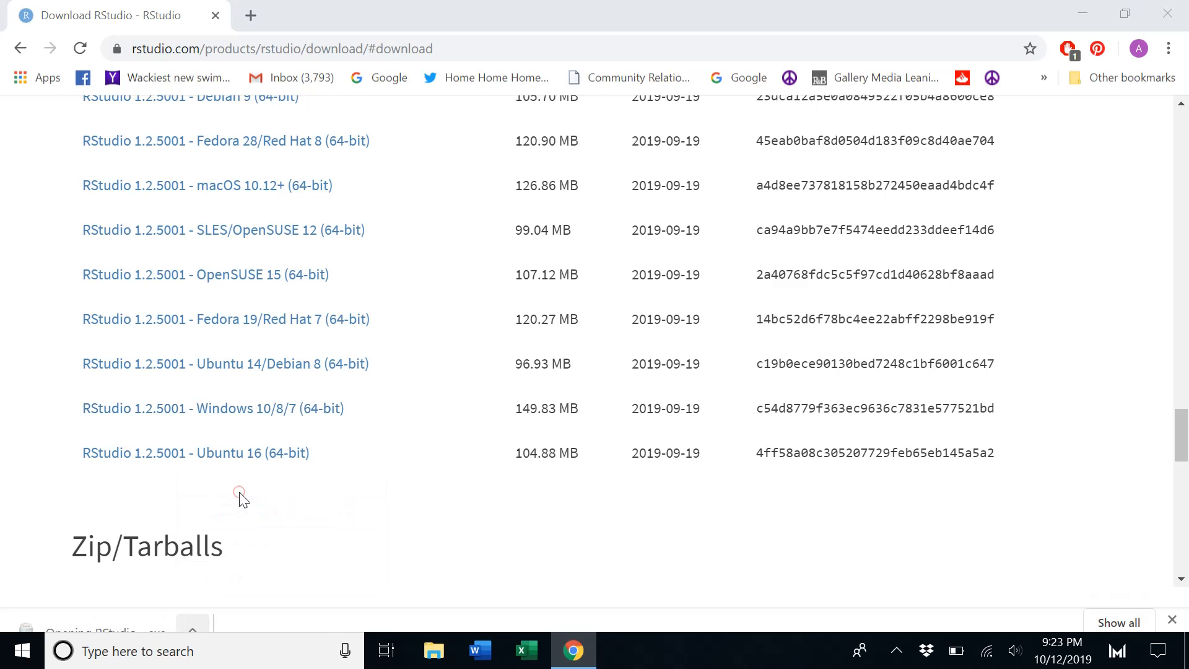
{"action": "left_click", "coordinate": [1081, 12]}
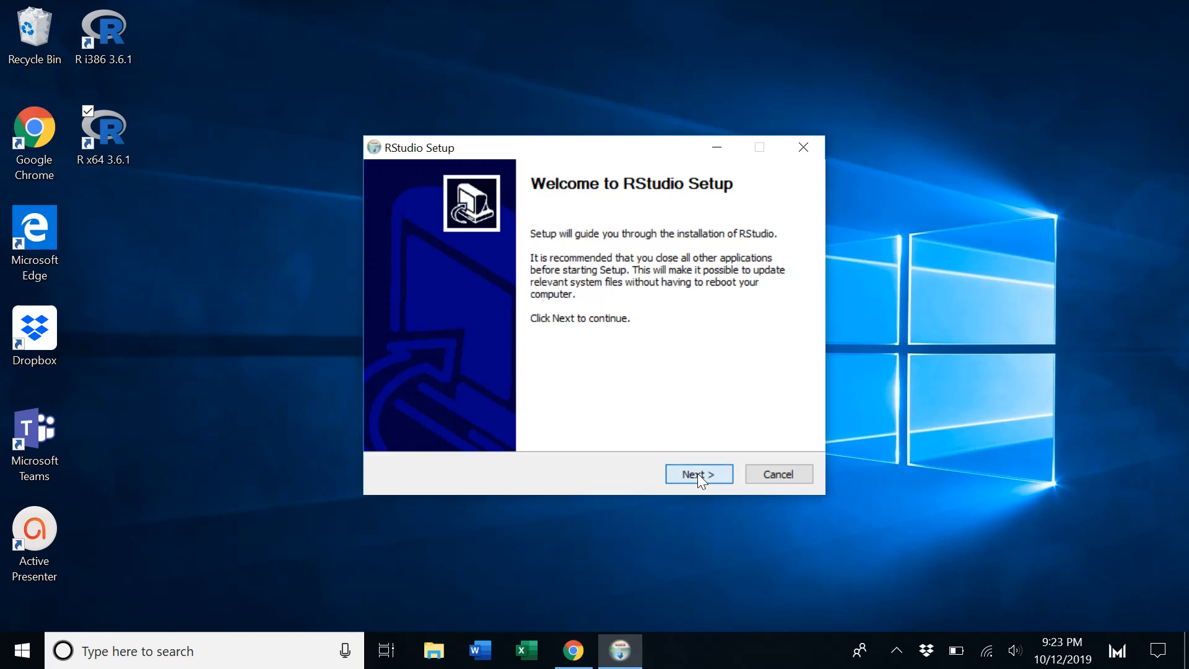
Proceed through the RStudio setup with the default folder and Start Menu folder, install, and finish the wizard
{"action": "left_click", "coordinate": [697, 473]}
{"action": "left_click", "coordinate": [697, 474]}
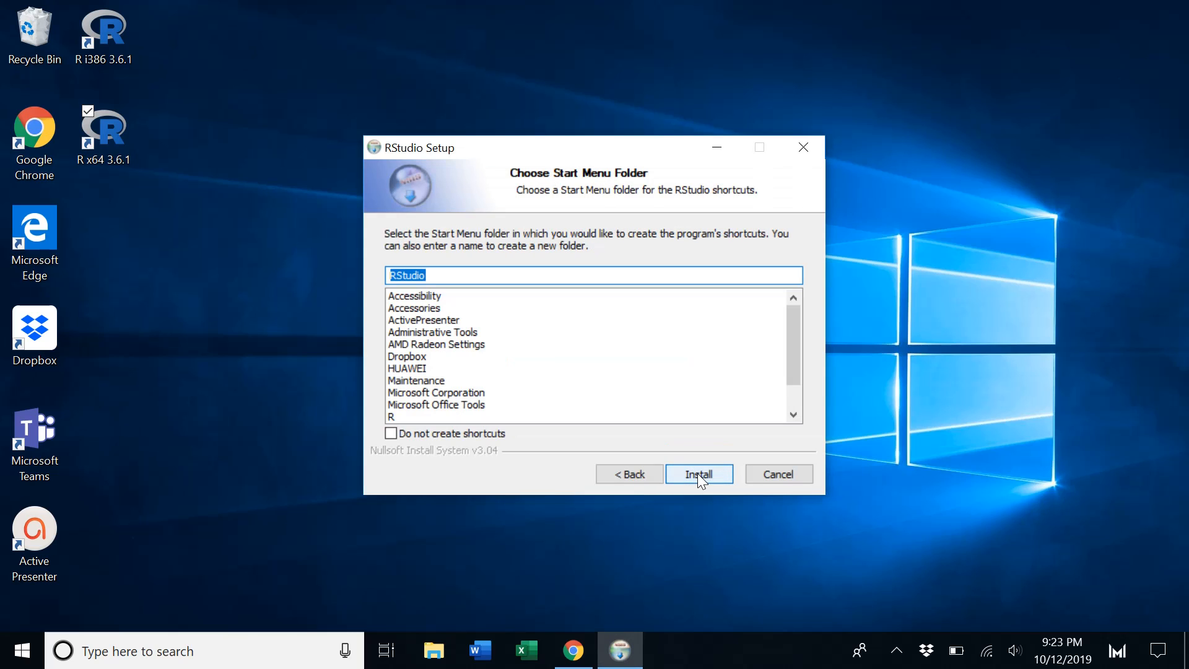
{"action": "left_click", "coordinate": [697, 474]}
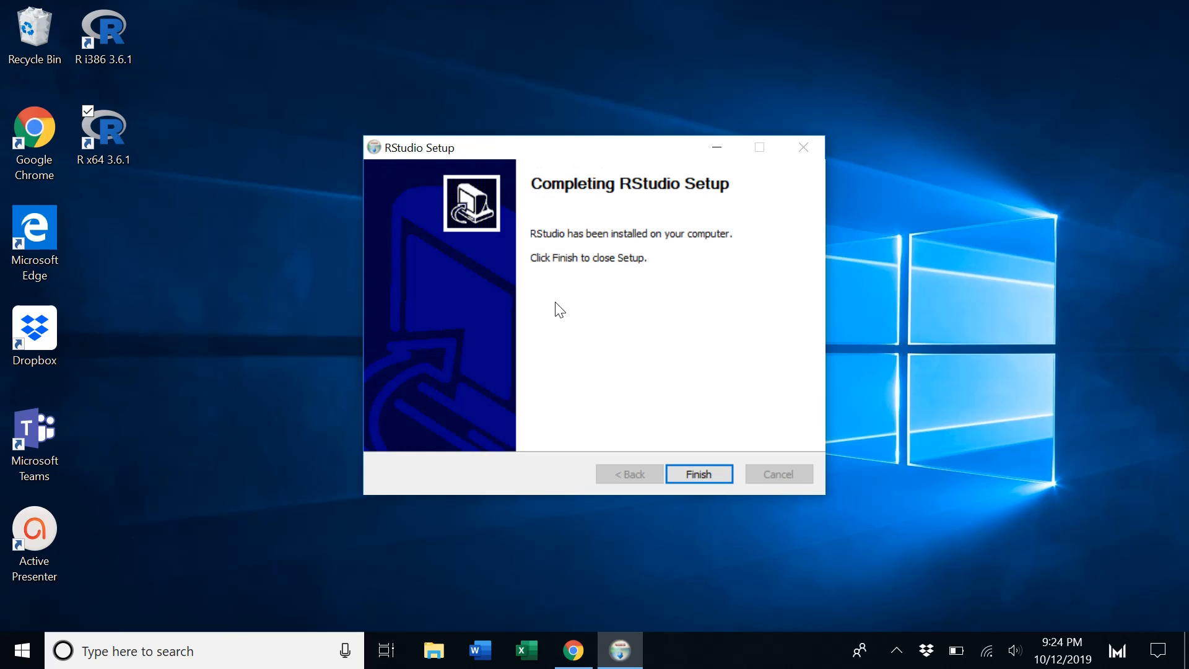
{"action": "left_click", "coordinate": [706, 486]}
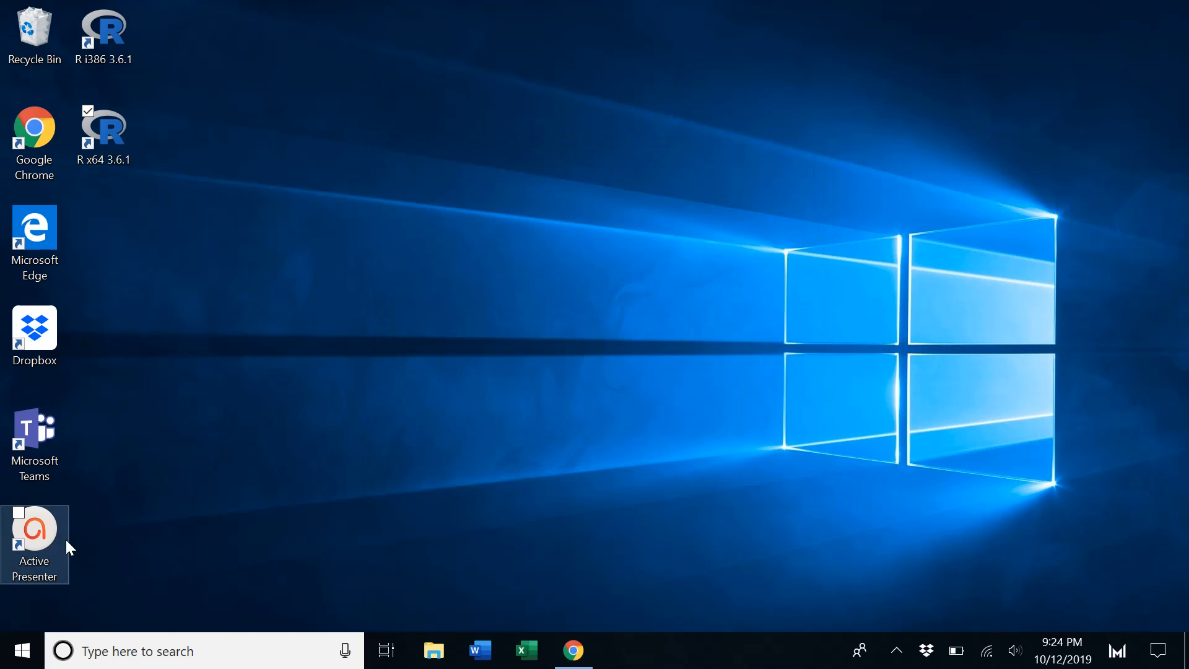
Create a desktop shortcut for RStudio from the Start menu's recently added list
{"action": "left_click", "coordinate": [22, 658]}
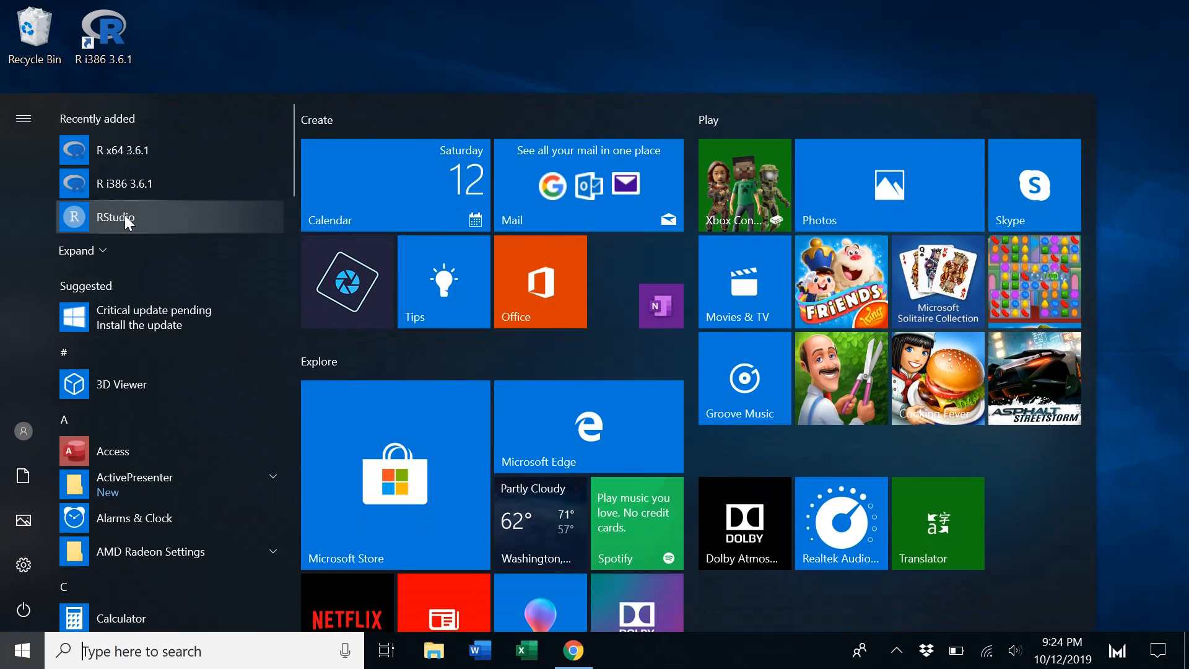
{"action": "mouse_move", "coordinate": [121, 214]}
{"action": "left_mouse_down"}
{"action": "mouse_move", "coordinate": [212, 107]}
{"action": "mouse_move", "coordinate": [228, 45]}
{"action": "mouse_move", "coordinate": [220, 113]}
{"action": "mouse_move", "coordinate": [140, 206]}
{"action": "mouse_move", "coordinate": [105, 219]}
{"action": "left_mouse_up"}
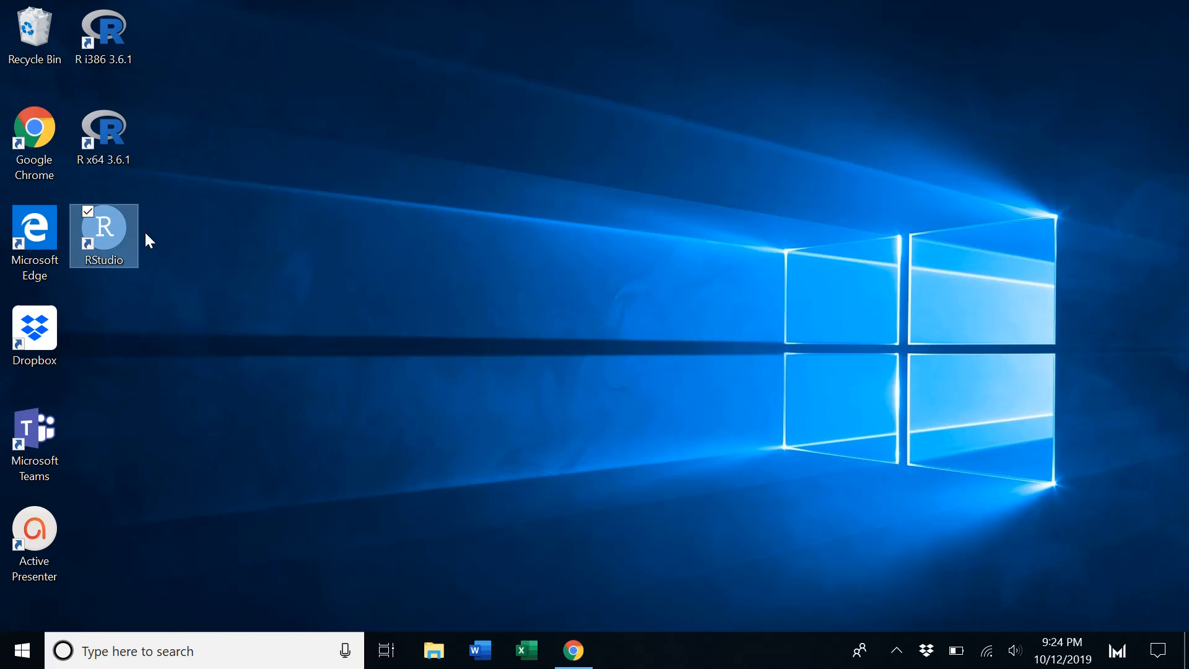
Delete the R x64 3.6.1 and R i386 3.6.1 desktop shortcuts and move the RStudio shortcut to the top
{"action": "left_click", "coordinate": [117, 164]}
{"action": "key", "text": "Delete"}
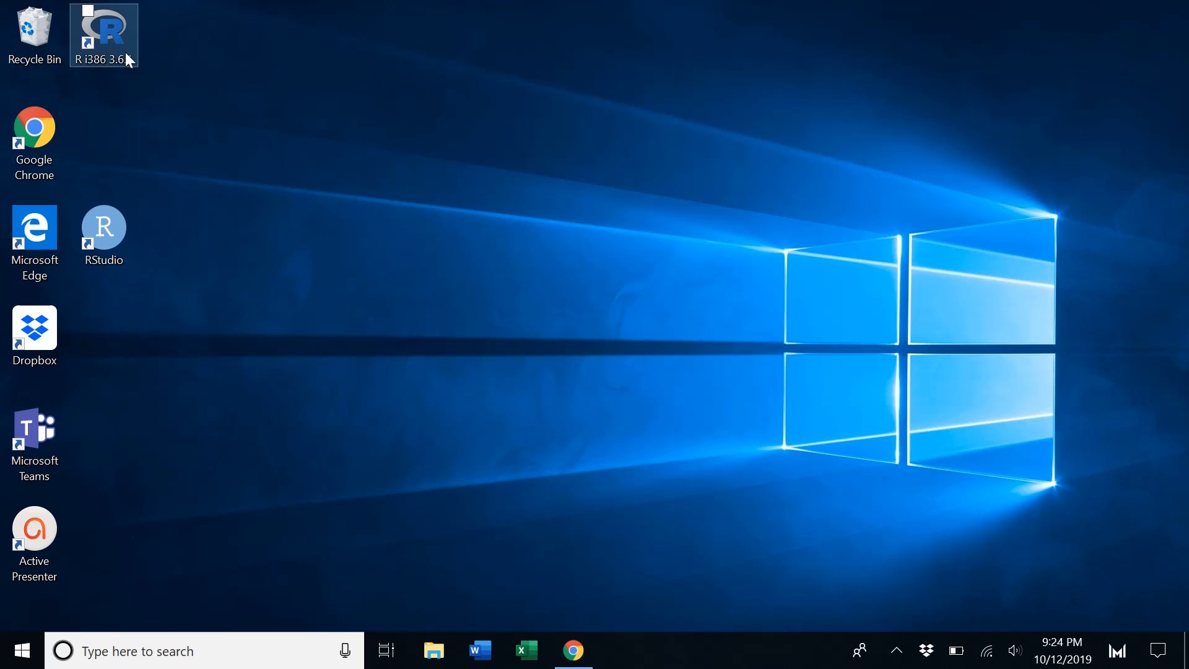
{"action": "key", "text": "Delete"}
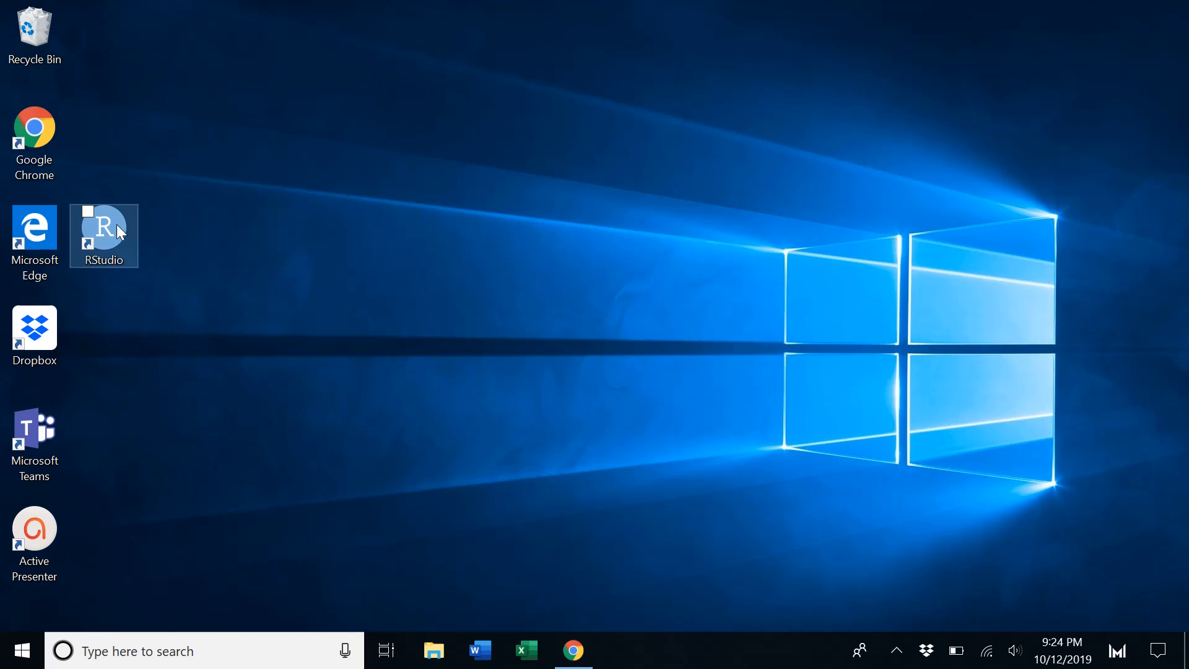
{"action": "left_click_drag", "start_coordinate": [116, 224], "coordinate": [118, 30]}
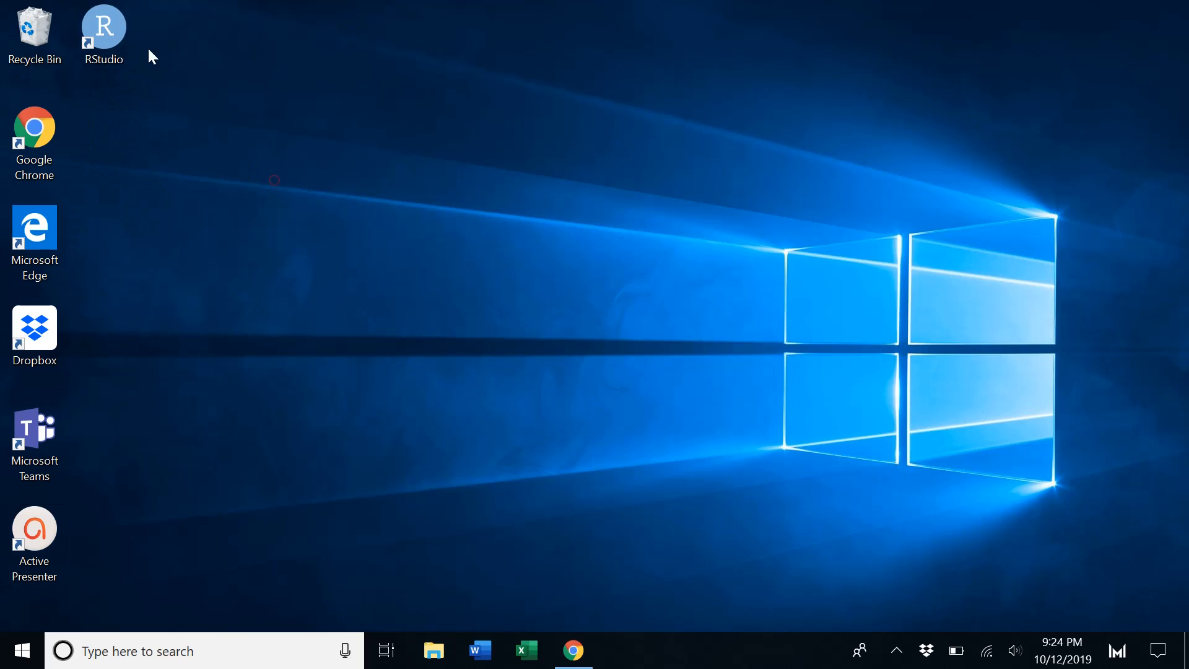
Launch RStudio from its desktop shortcut and maximize its window
{"action": "double_click", "coordinate": [103, 34]}
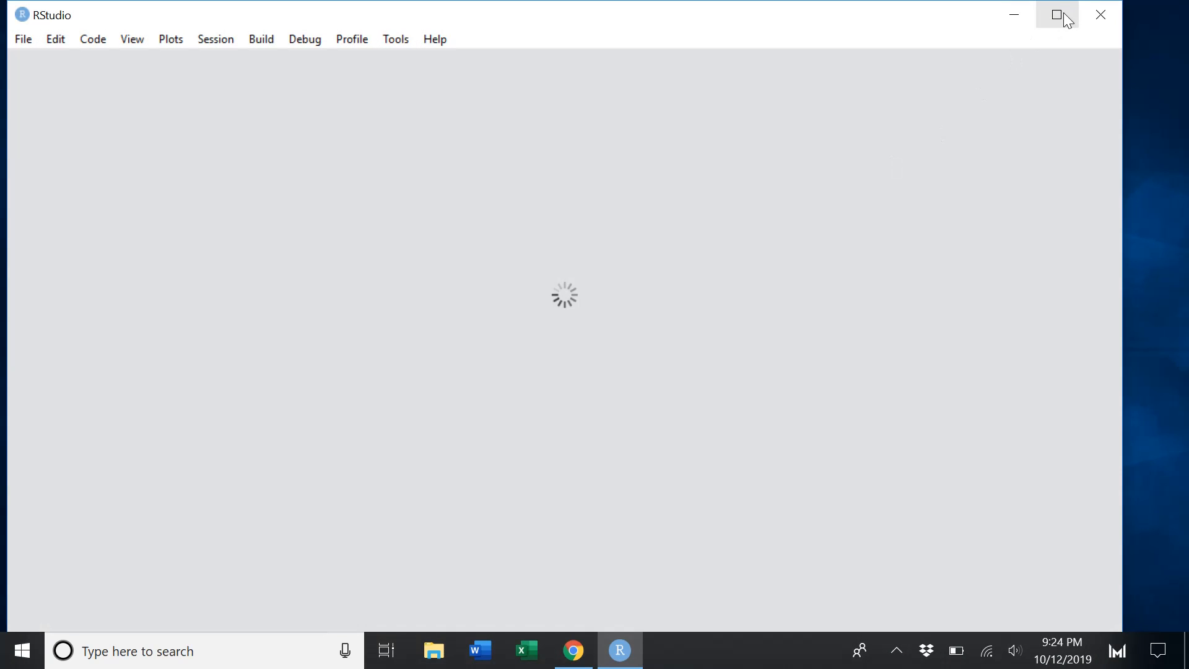
{"action": "left_click", "coordinate": [1057, 14]}
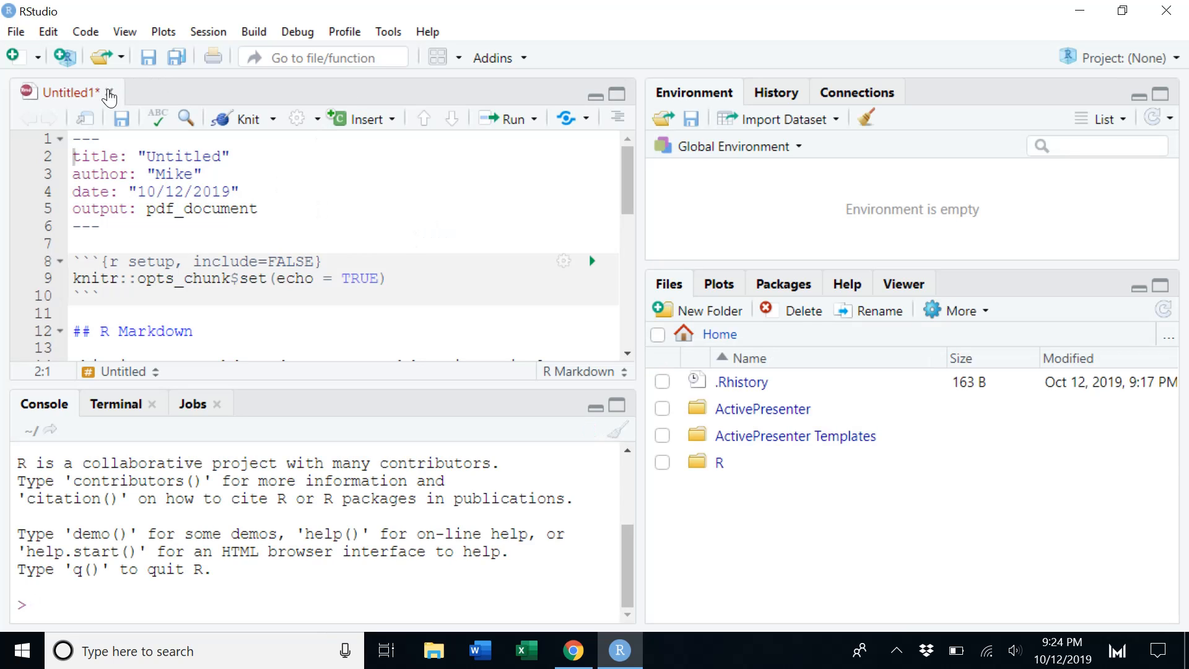
Close the Untitled1 document without saving its changes
{"action": "left_click", "coordinate": [110, 93]}
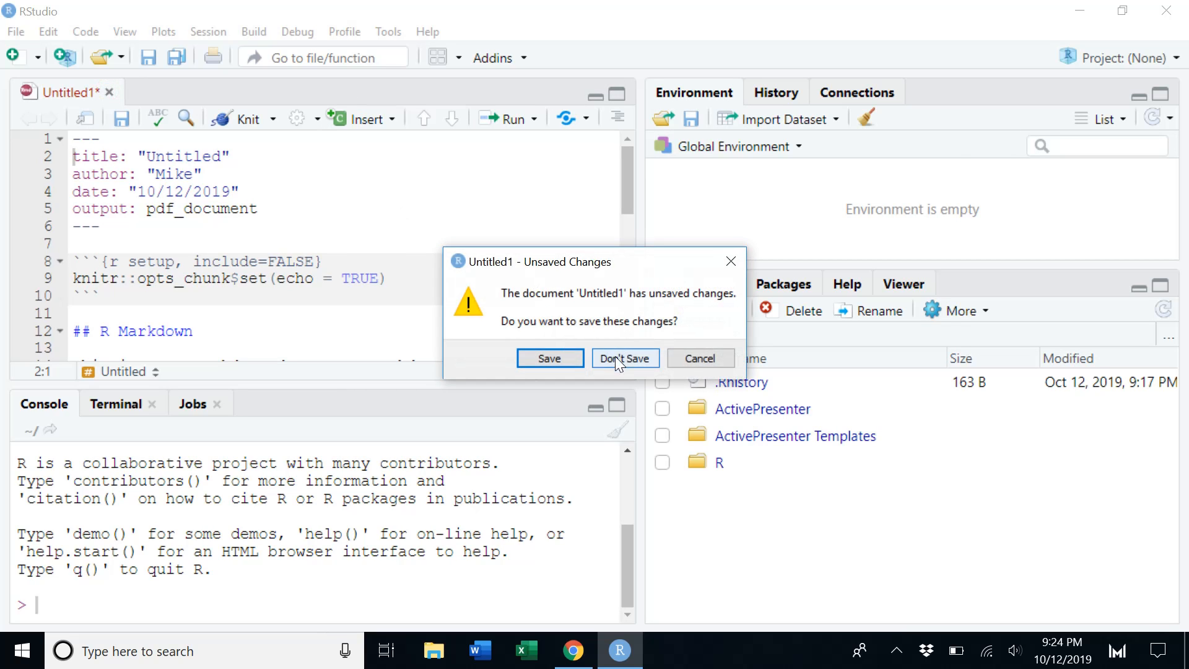
{"action": "left_click", "coordinate": [620, 358]}
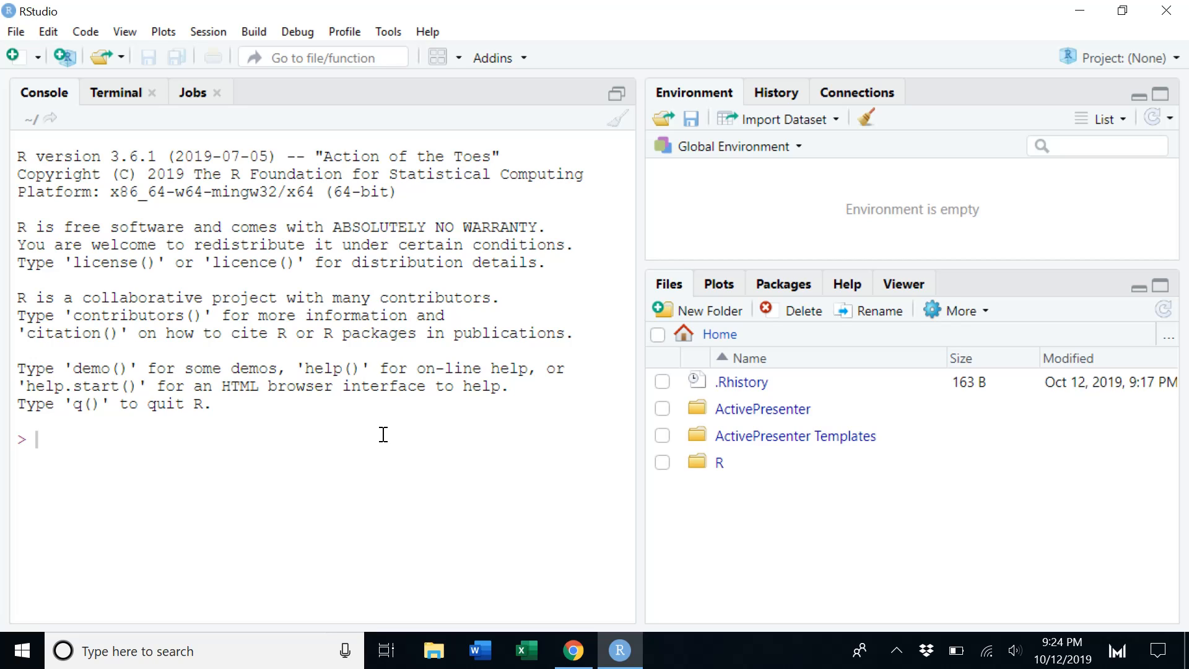
Run hist(rnorm(100)) in the RStudio console to plot a histogram
{"action": "type", "text": "hist(rno"}
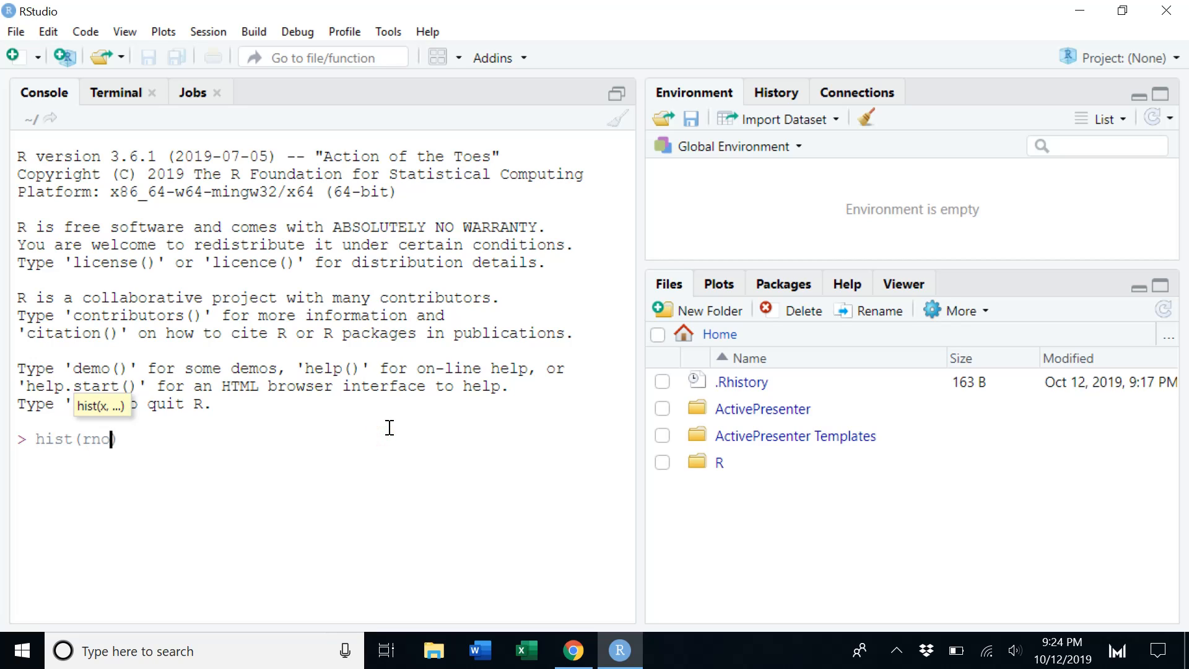
{"action": "type", "text": "rm(100))"}
{"action": "key", "text": "Return"}
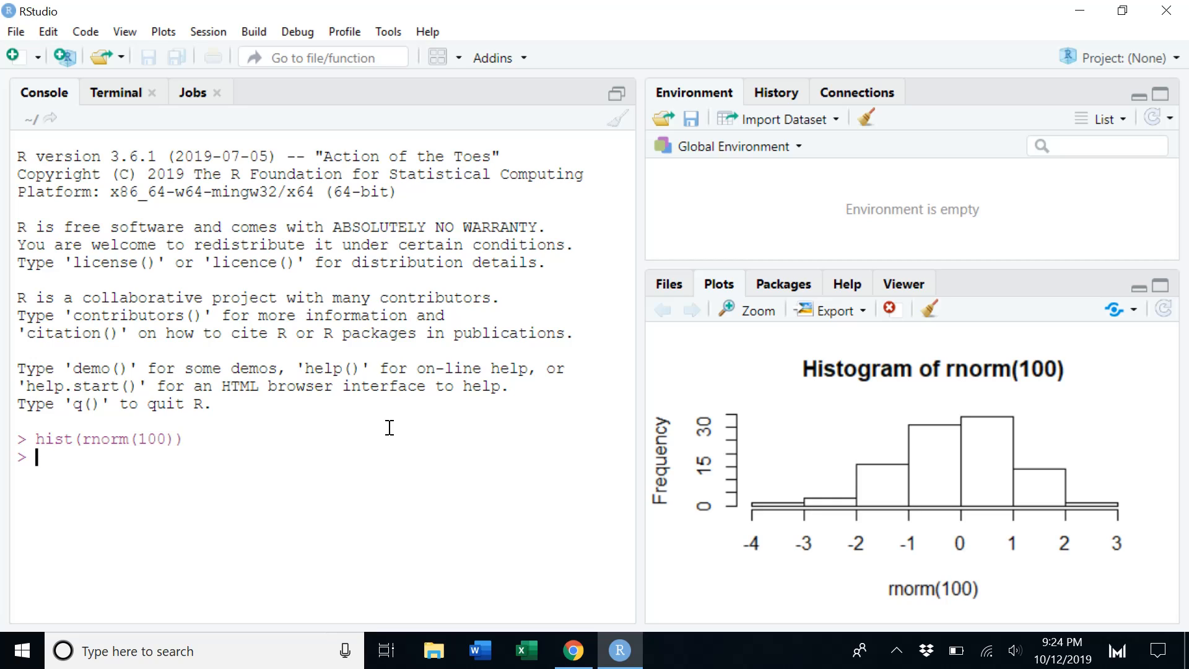
Close RStudio
{"action": "left_click", "coordinate": [1166, 11]}
{"action": "left_click", "coordinate": [592, 349]}
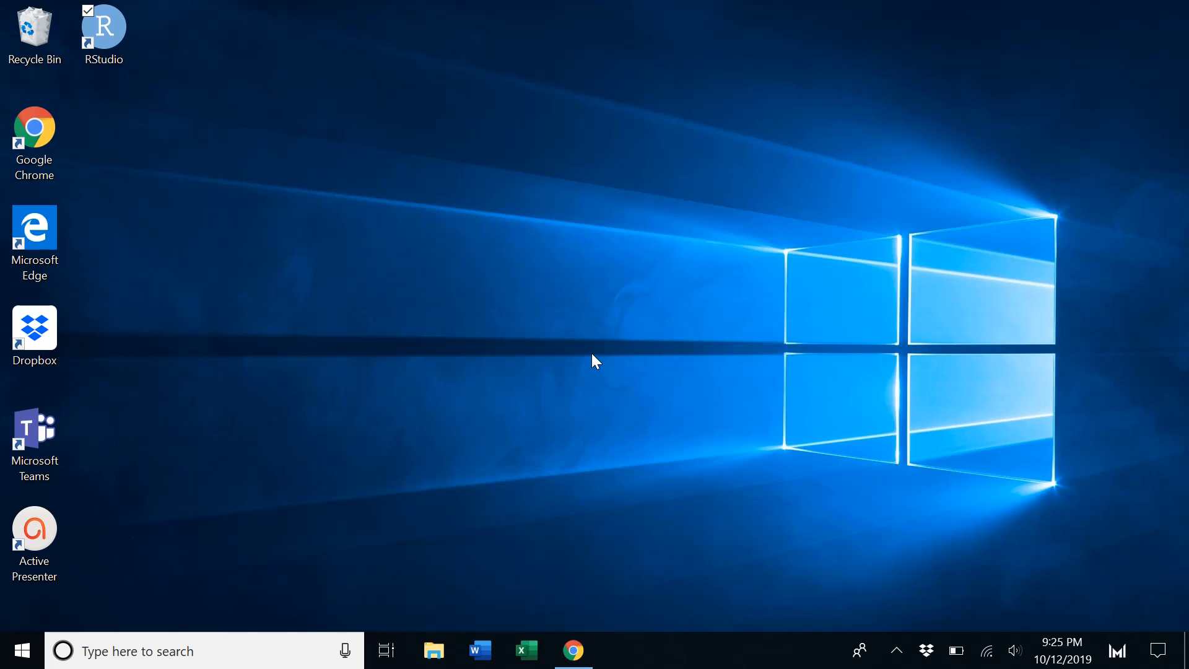
{"action": "left_click", "coordinate": [896, 652]}
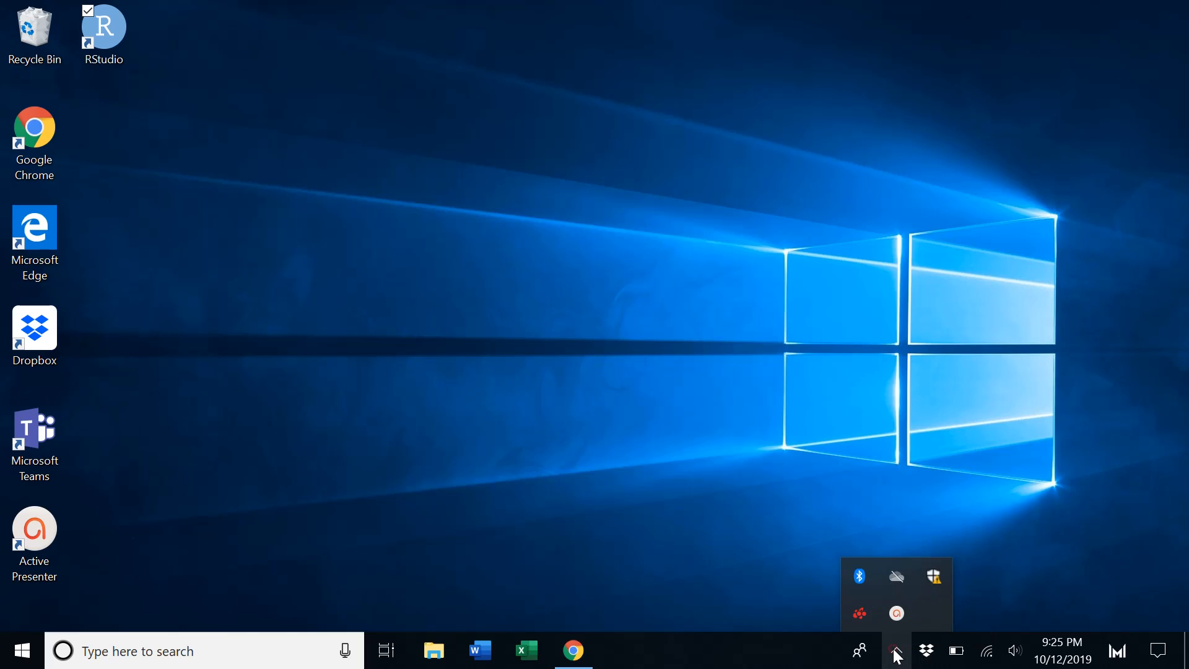